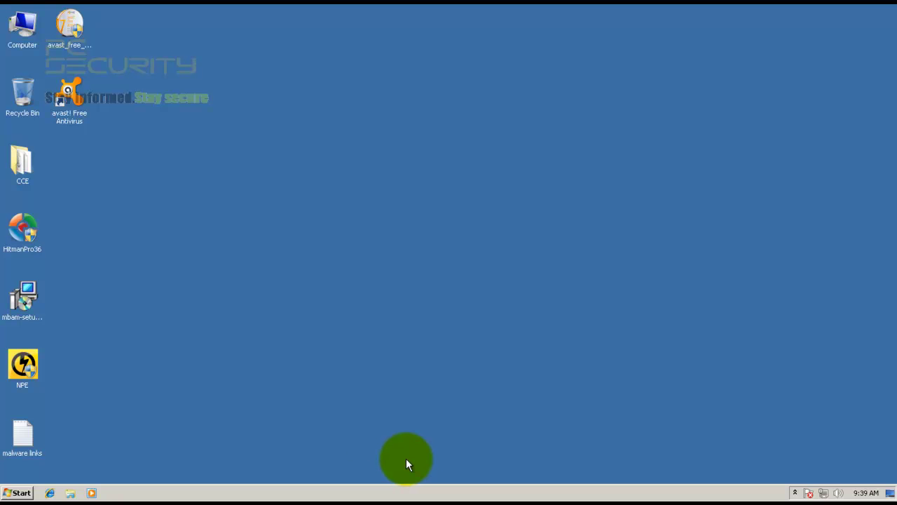
- Launch avast! Free Antivirus and browse the real-time shields, viewing Script Shield and File System Shield
double_click(79, 114)
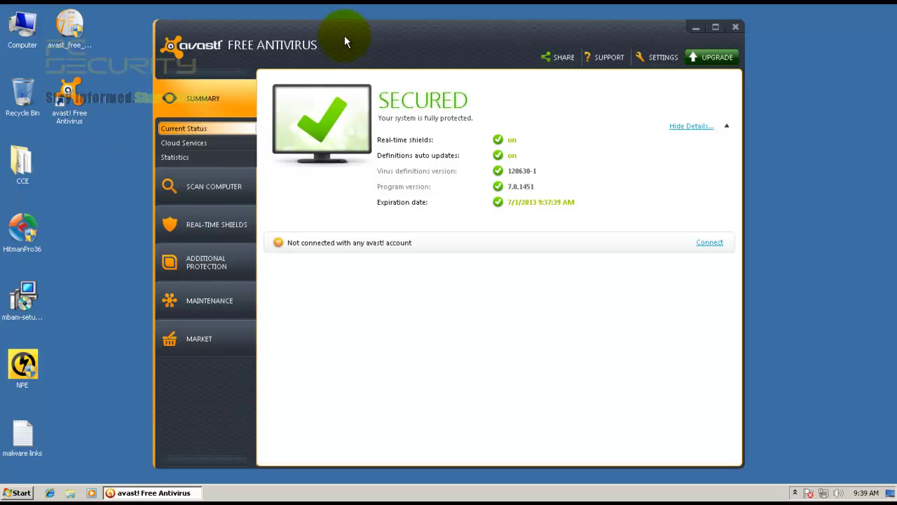
click(185, 229)
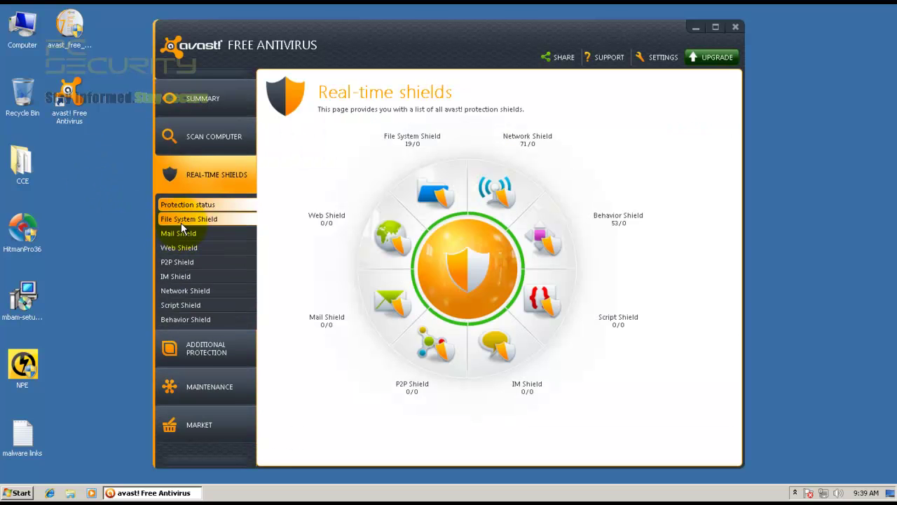
click(193, 308)
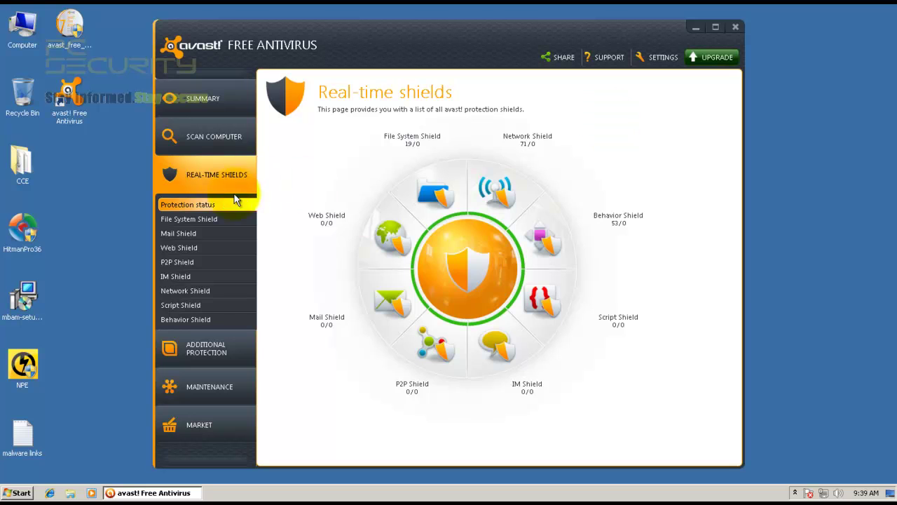
click(218, 218)
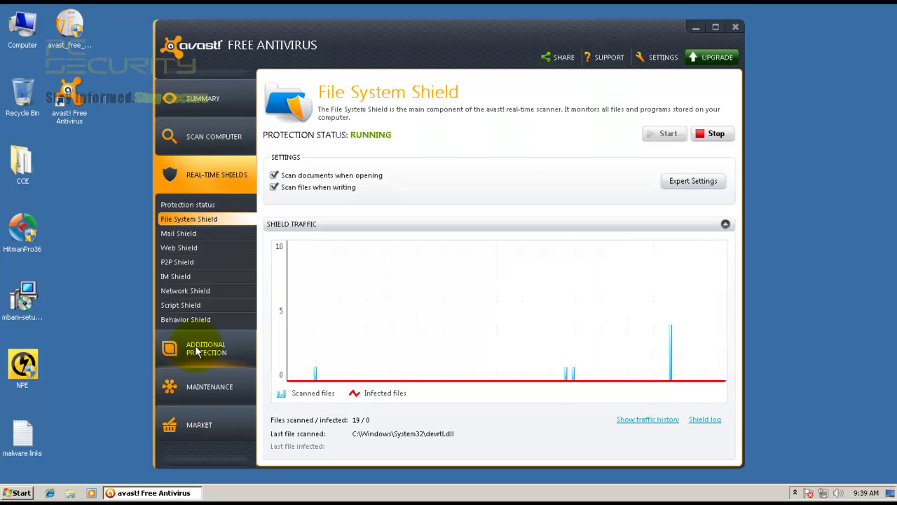
- Update the engine and virus definitions, then return to the File System Shield page
click(201, 388)
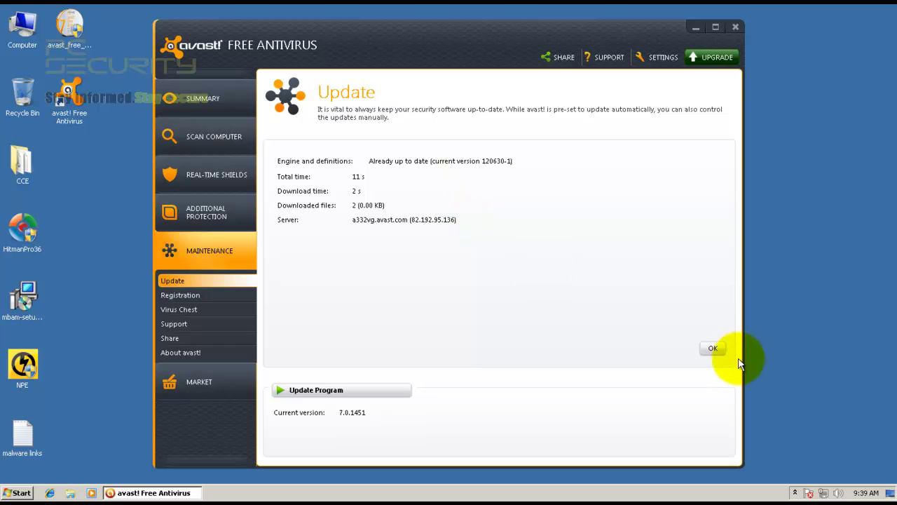
click(715, 350)
click(366, 144)
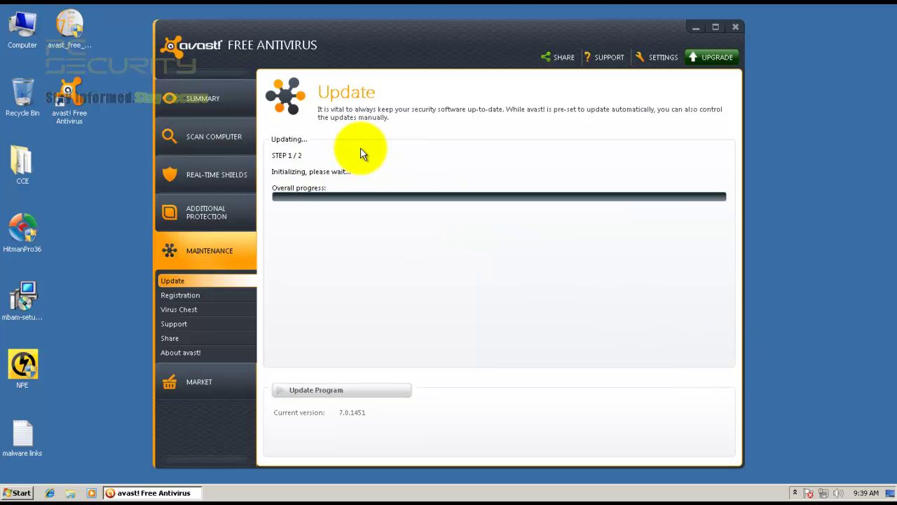
click(204, 175)
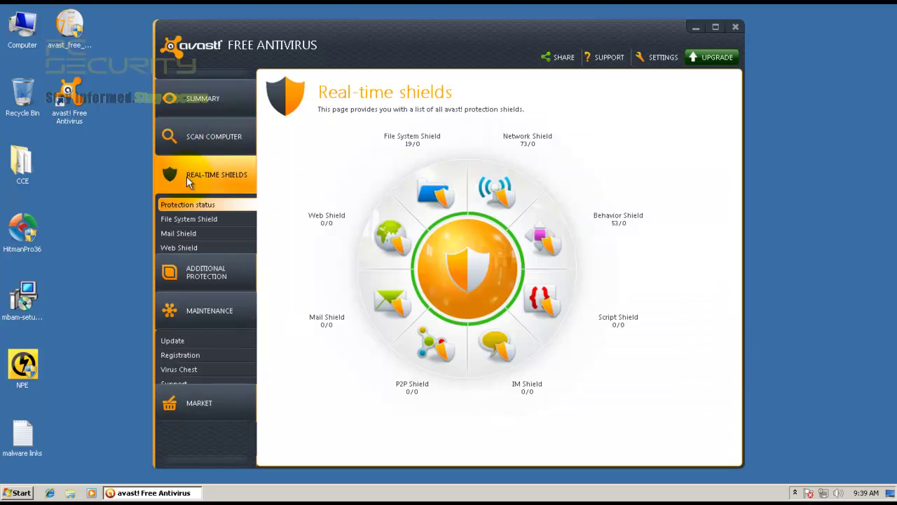
click(211, 219)
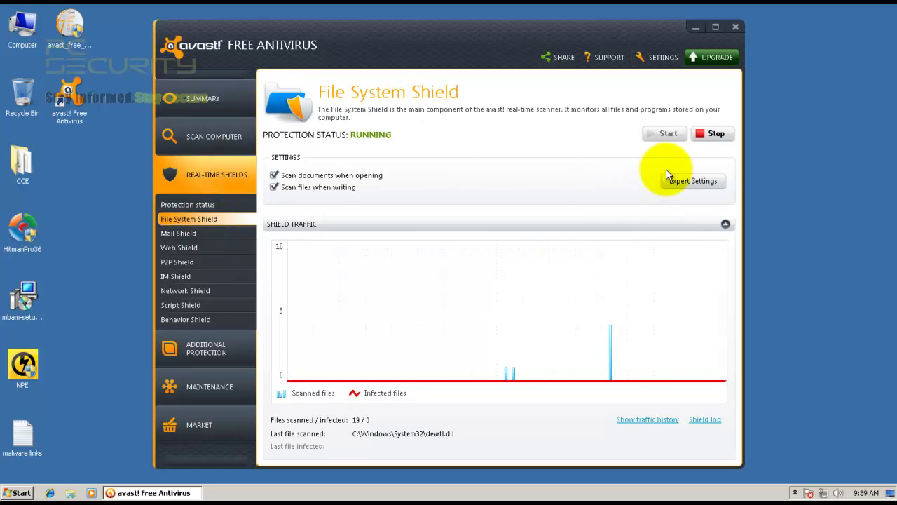
- Enable 'Scan for potentially unwanted programs (PUPs)' under the File System Shield's Sensitivity expert settings
click(671, 181)
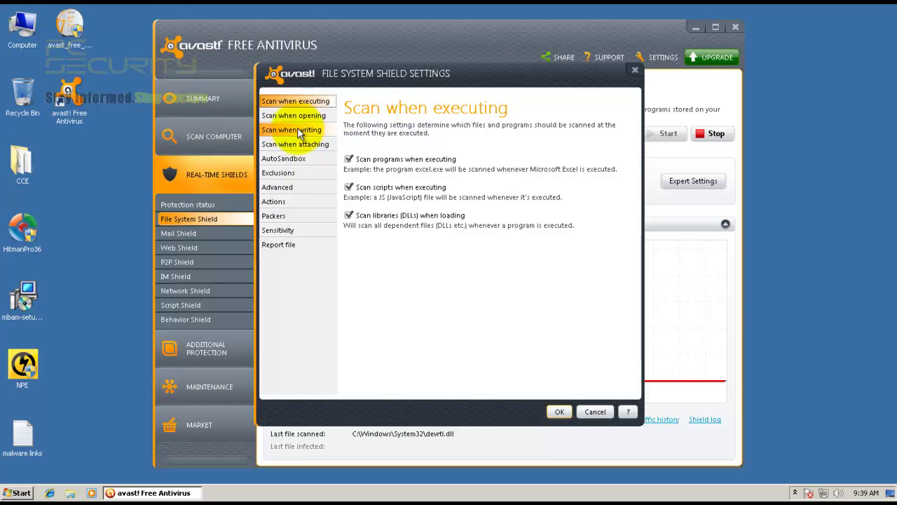
click(294, 230)
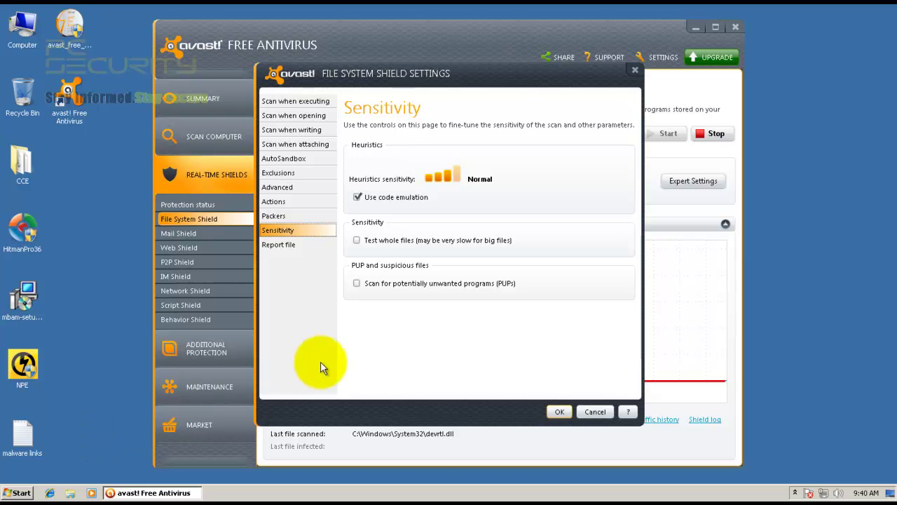
click(357, 284)
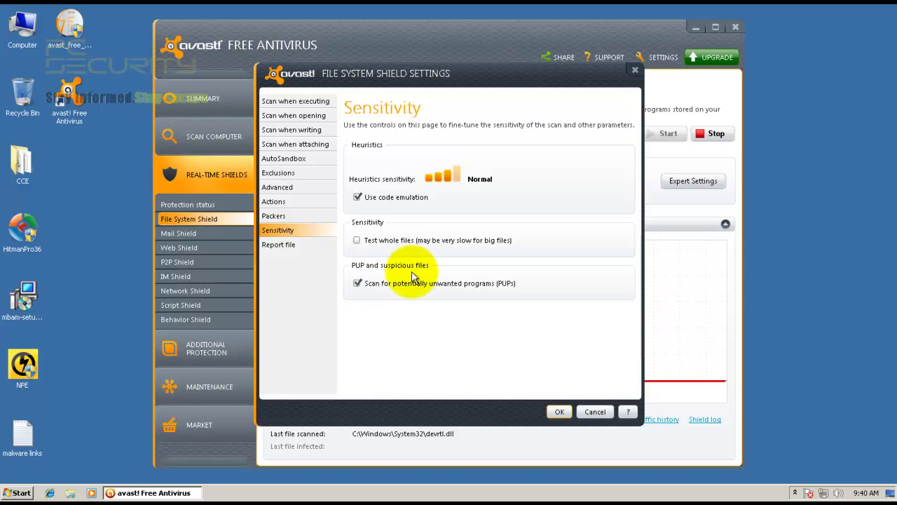
click(559, 412)
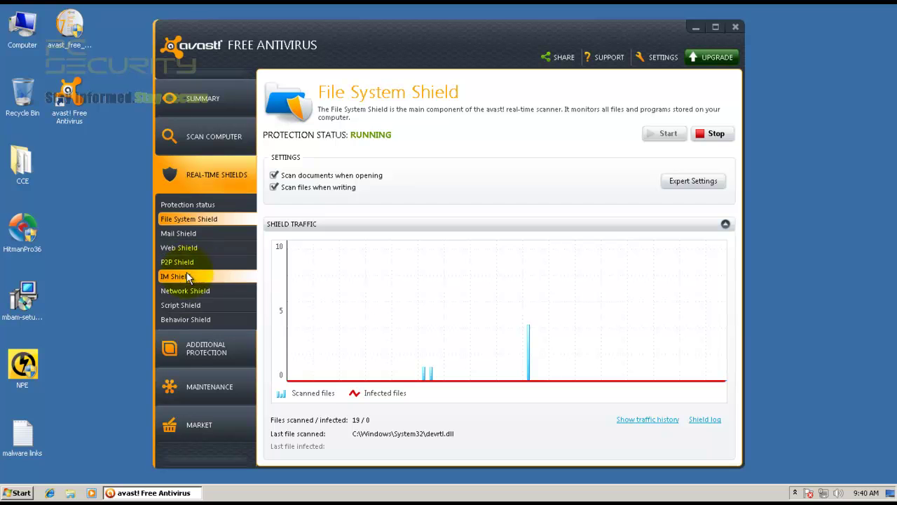
- View the Behavior Shield expert settings and close them without changes
click(184, 305)
click(186, 319)
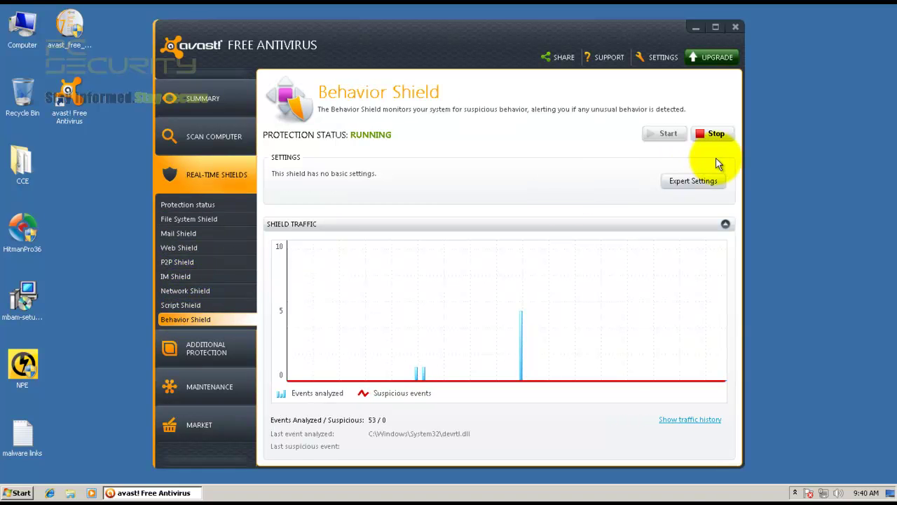
click(693, 184)
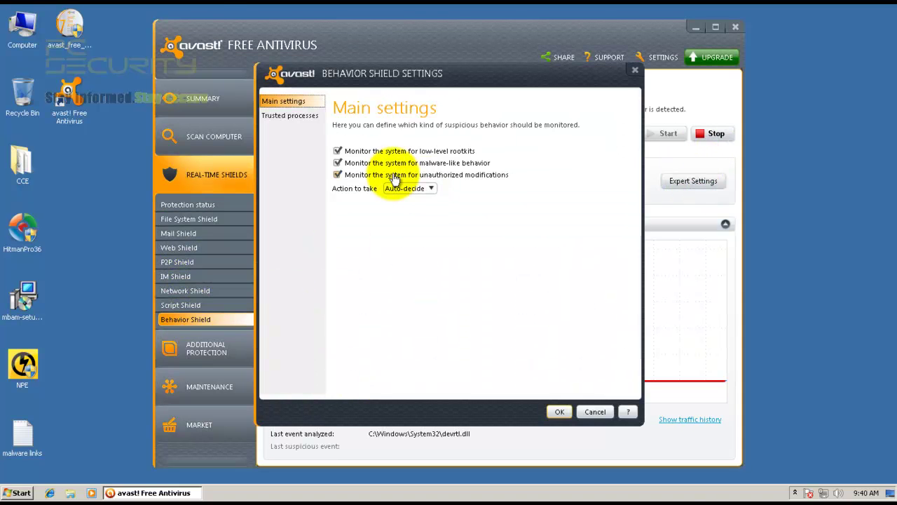
click(595, 412)
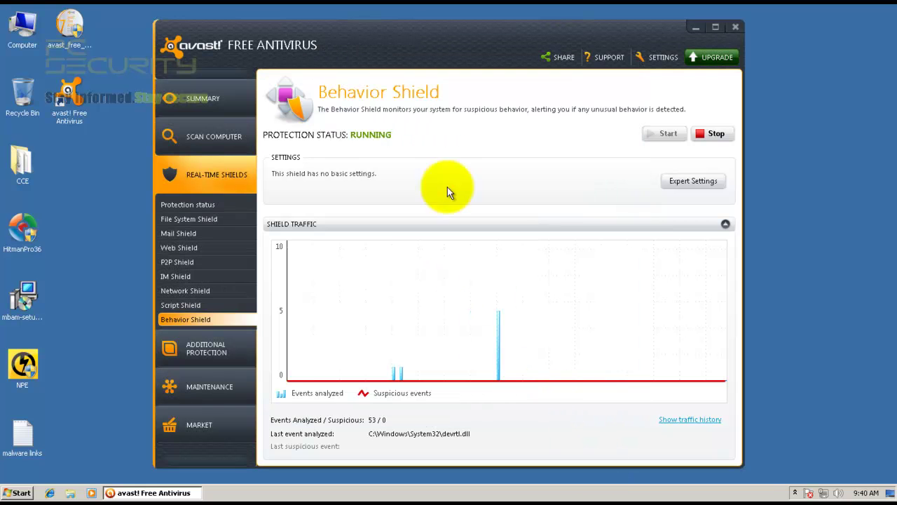
- Rerun the engine and virus definitions update and return to the Summary page
click(172, 109)
click(206, 305)
click(334, 210)
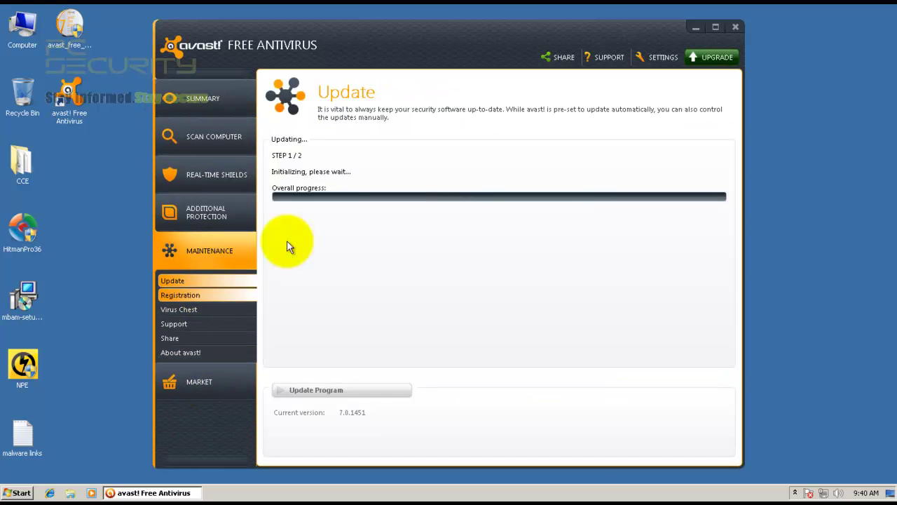
click(713, 350)
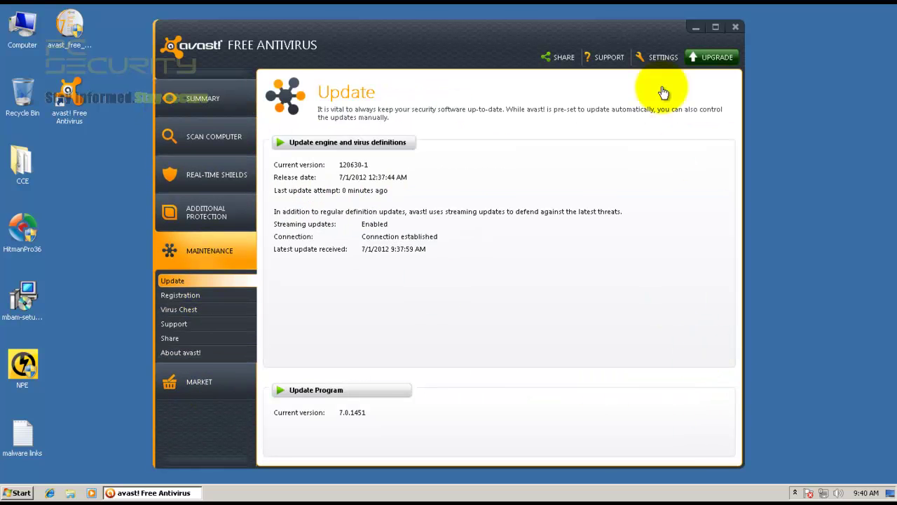
click(231, 111)
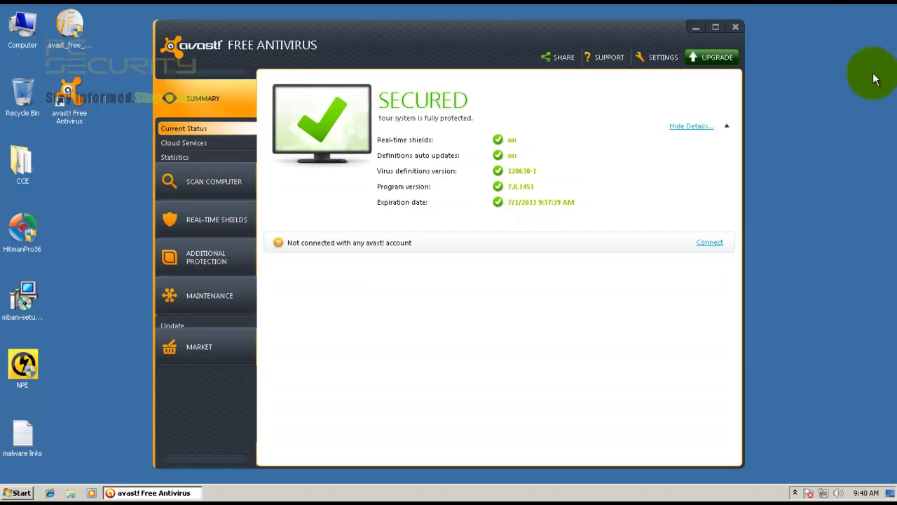
- Close avast, tile the 'malware links' Notepad left of Internet Explorer, and select the rdsmem.exe URL
click(736, 28)
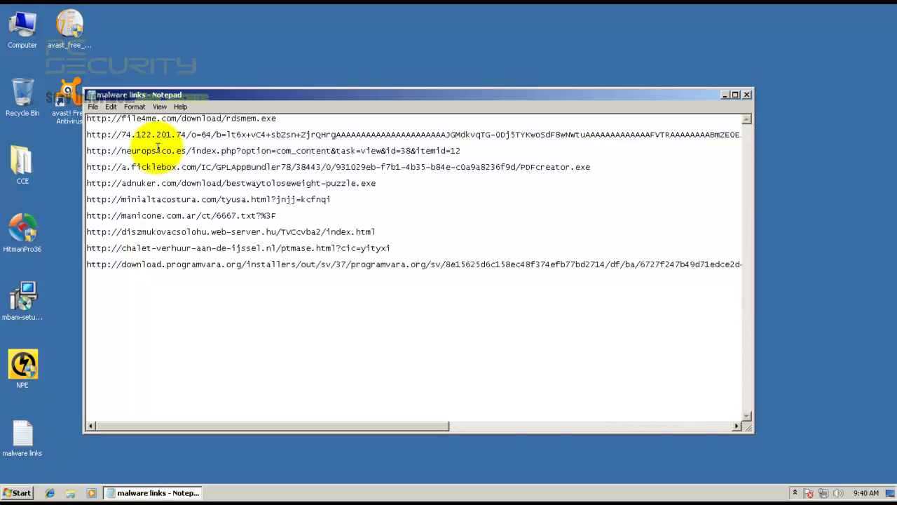
drag(206, 97, 43, 123)
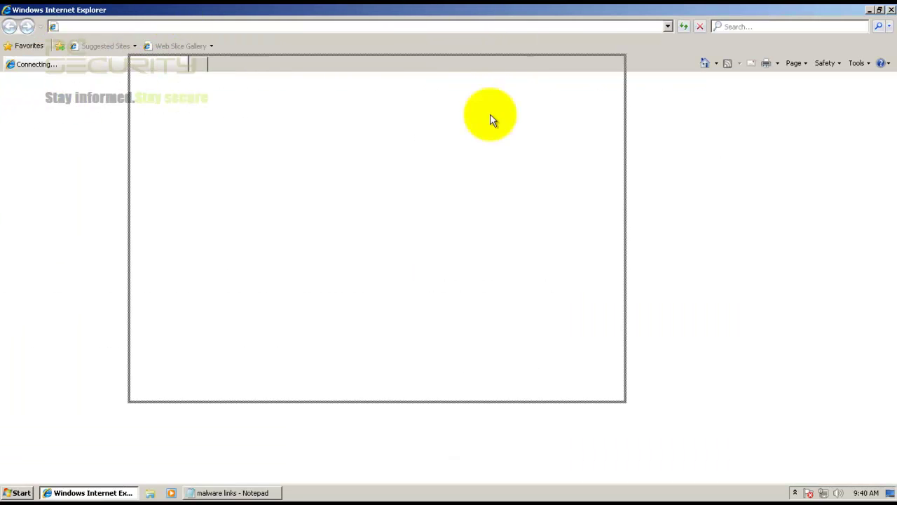
key(super+Right)
drag(109, 121, 2, 126)
drag(196, 35, 4, 36)
key(ctrl+c)
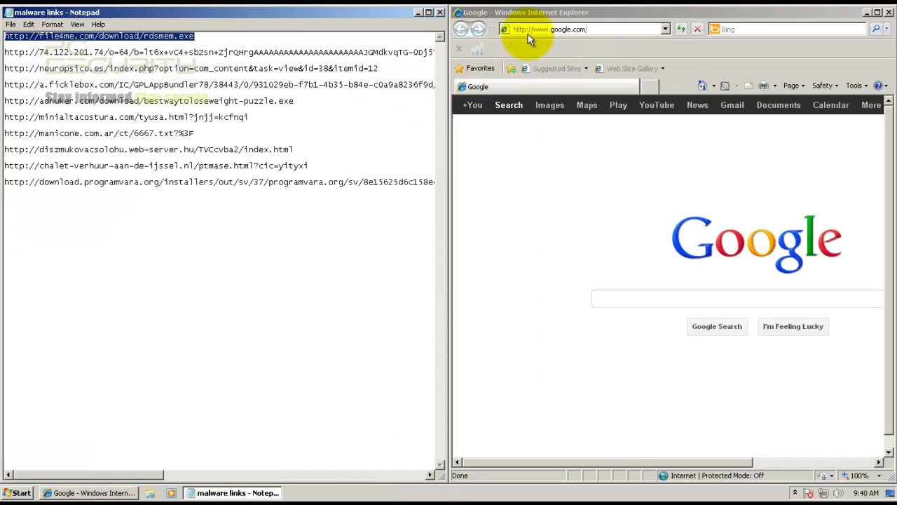
- Load the rdsmem.exe link in Internet Explorer and select the next link in Notepad
click(528, 32)
click(528, 31)
key(ctrl+v)
key(Return)
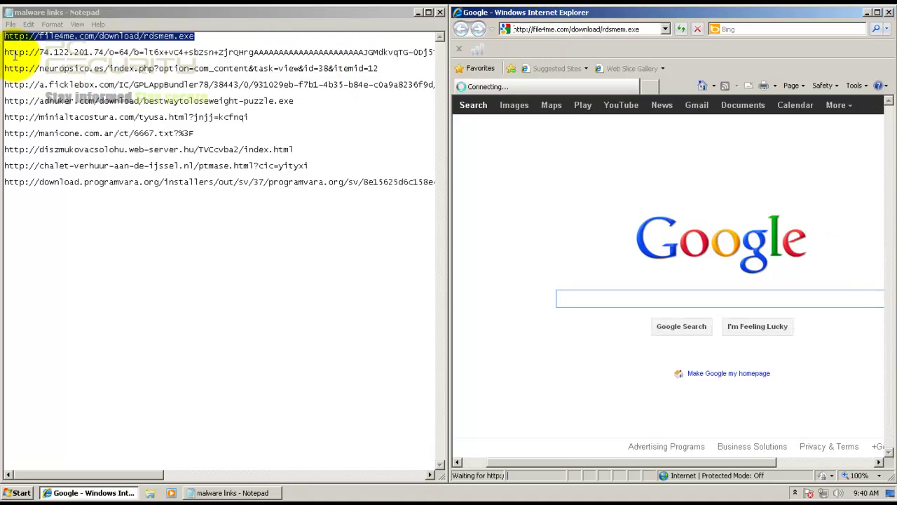
click(6, 51)
key(shift+End)
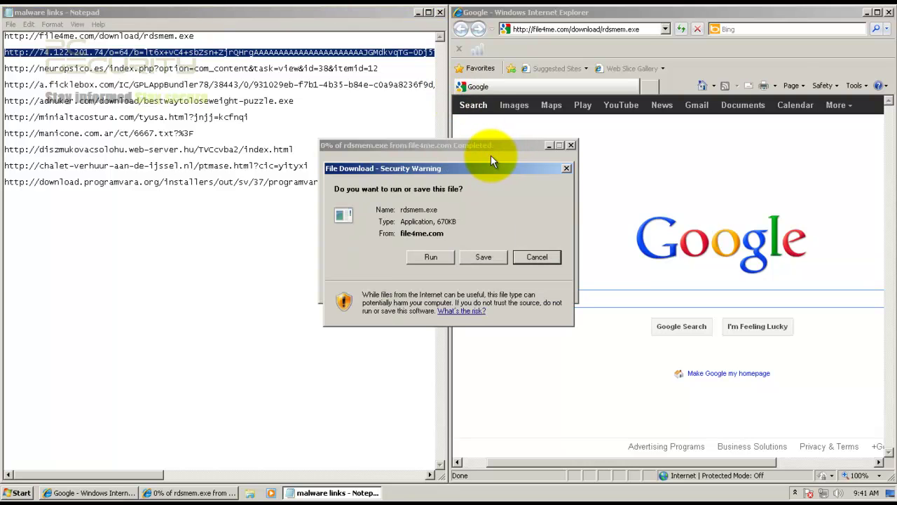
- Run the rdsmem.exe download, dismiss avast's adware alert and the error, and paste the 74.122.201.74 link
click(430, 257)
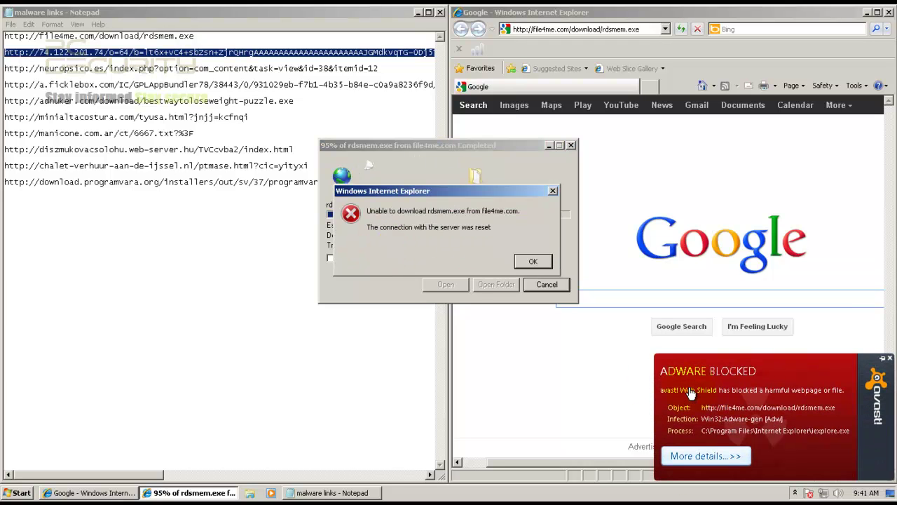
click(890, 359)
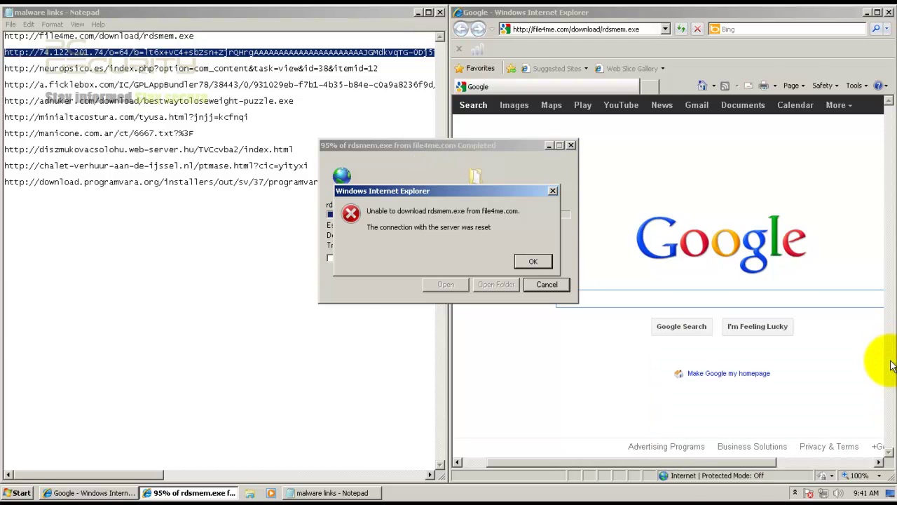
click(530, 261)
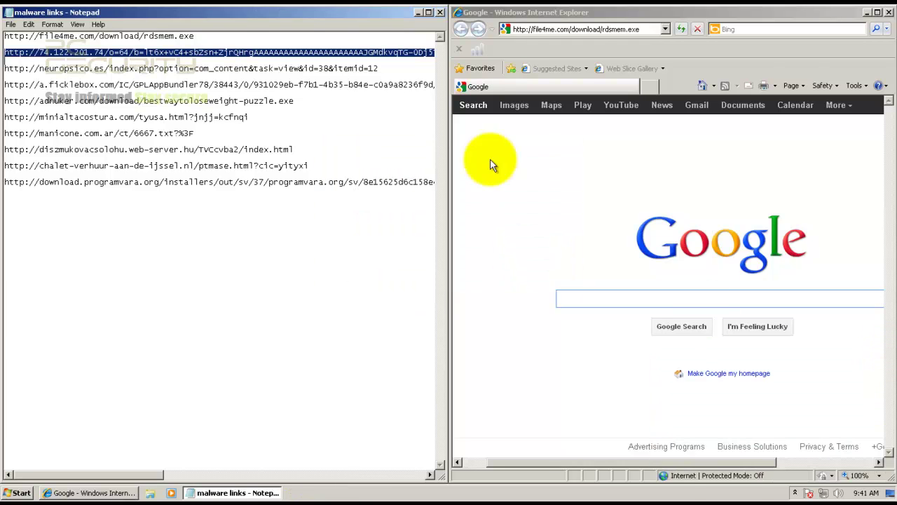
click(573, 28)
key(ctrl+v)
- Load the 74.122.201.74 link, copy the neuropsico.es URL, and run the ice_breakerSetup.exe download
key(Return)
click(6, 68)
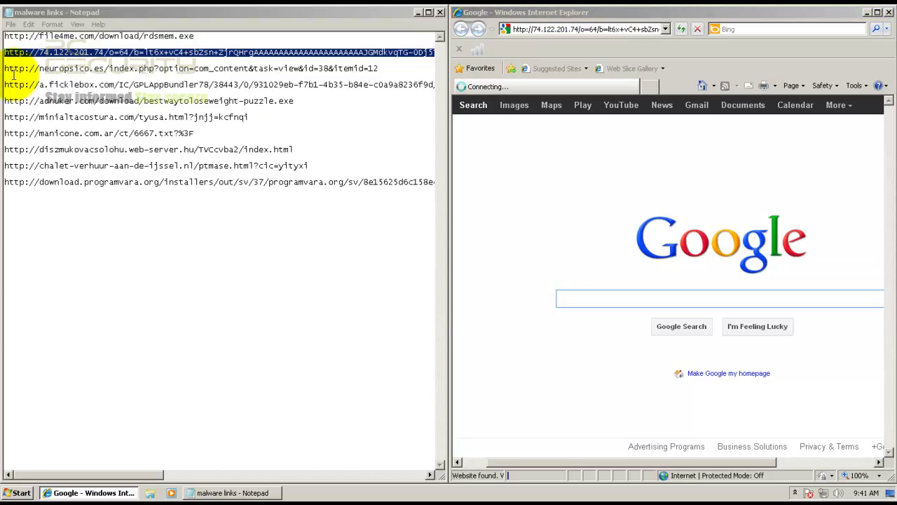
key(shift+End)
key(ctrl+c)
click(498, 204)
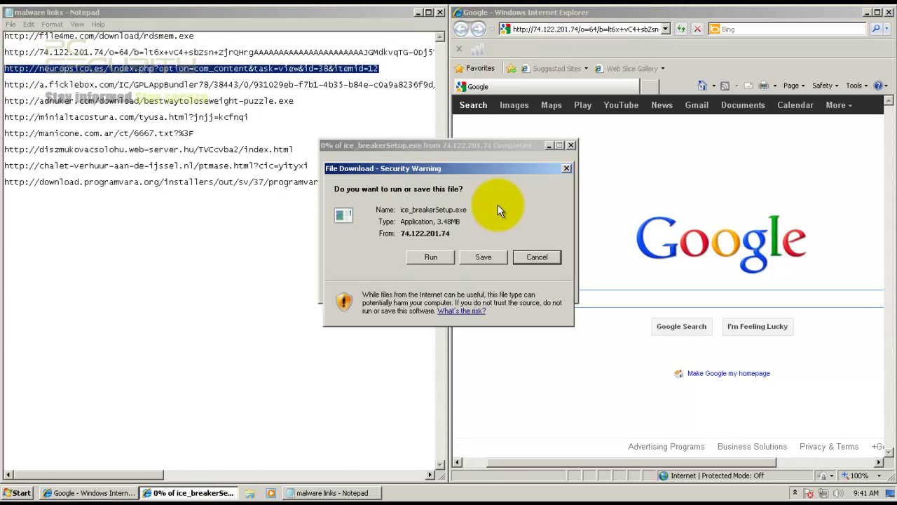
click(427, 257)
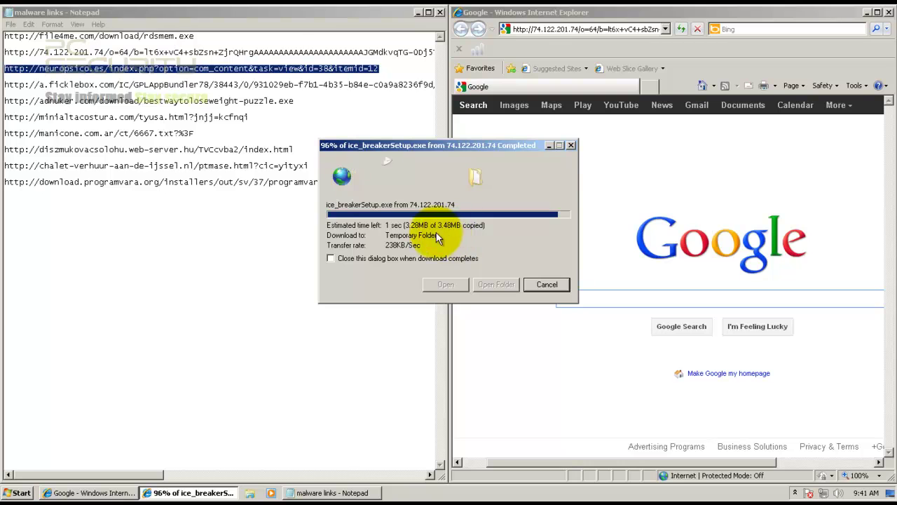
- Dismiss avast's malware-blocked notice and the download error, then load the neuropsico.es link
click(534, 31)
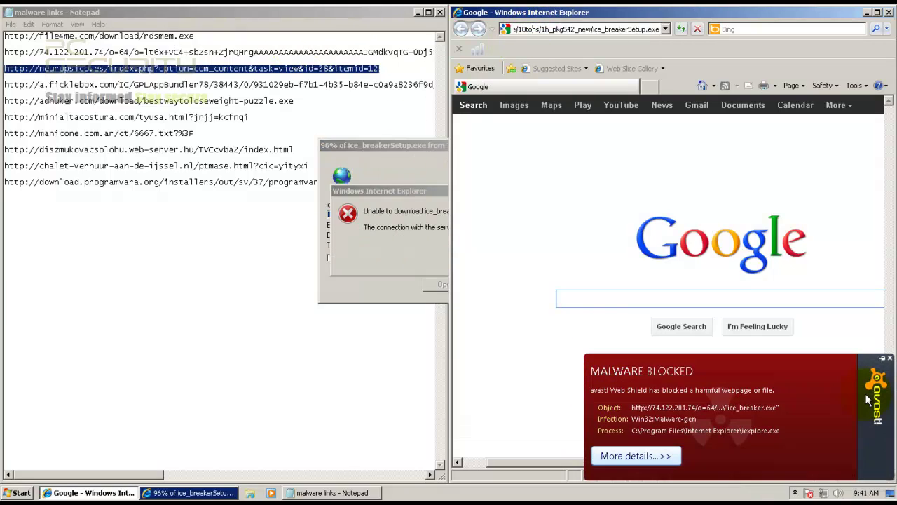
click(890, 358)
click(349, 146)
click(363, 176)
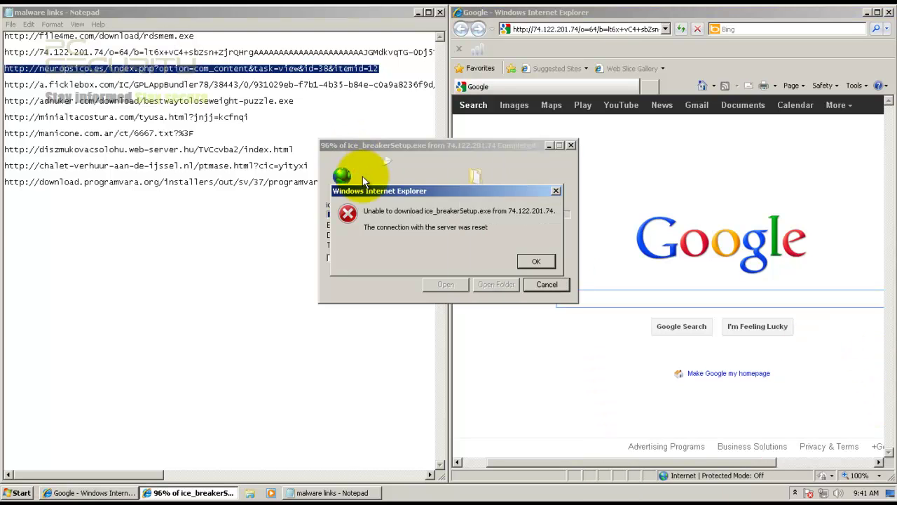
click(540, 257)
click(510, 12)
key(ctrl+v)
key(Return)
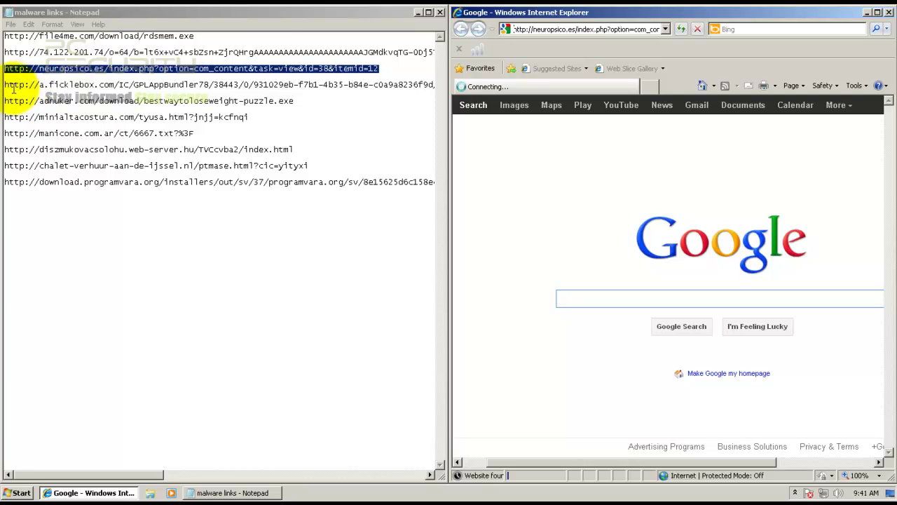
- Copy the ficklebox link, dismiss avast's trojan notice, and load the PDFcreator.exe download link
click(6, 84)
key(shift+End)
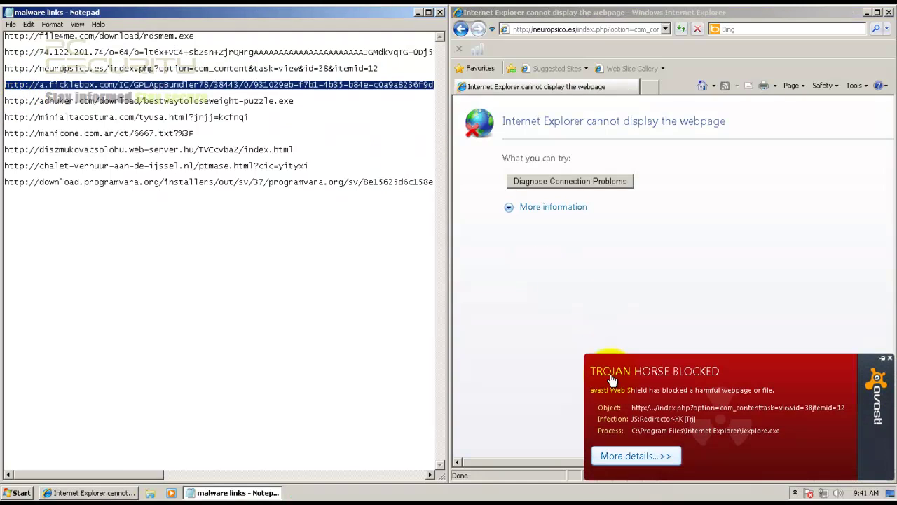
click(889, 358)
click(534, 29)
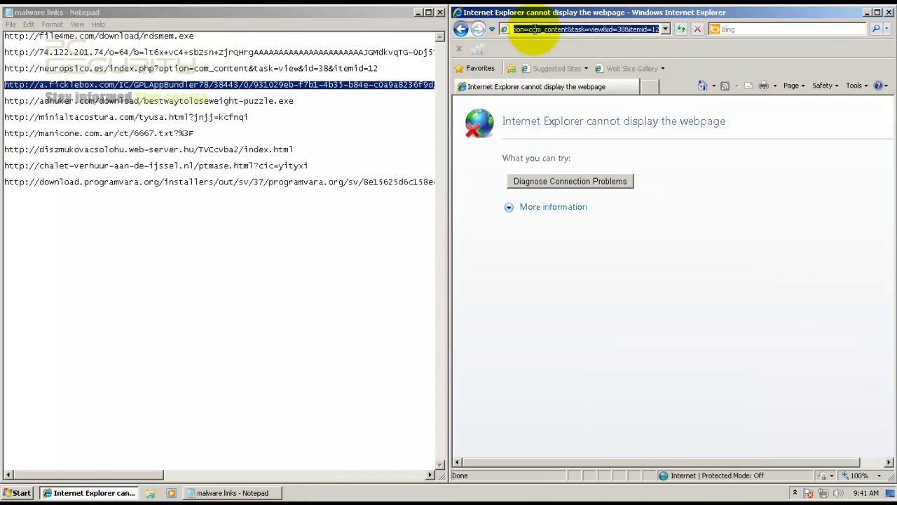
text(http://a.ficklebox.com/IC/GPLAppBundler78/38443/0/931029eb-f7b1-4b35-b84e-c0a9a8236f9d/PDFcreator.exe)
key(Return)
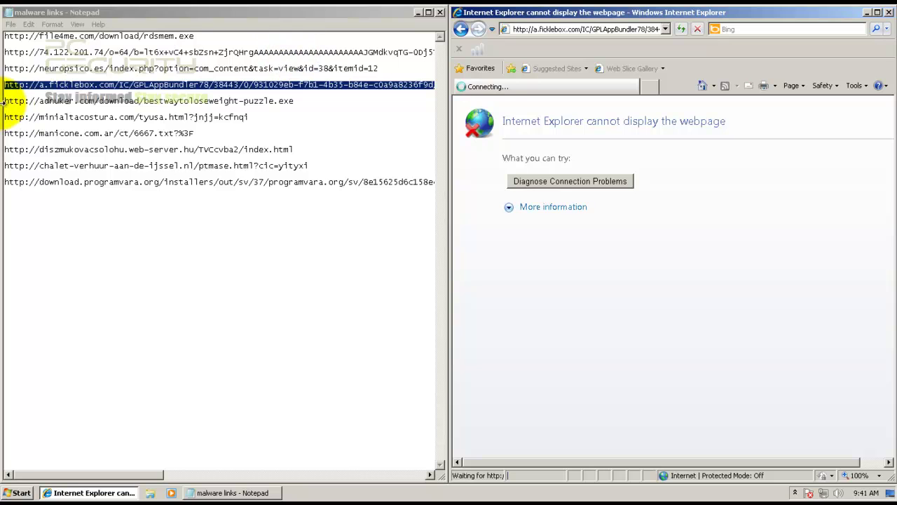
- Select the adnuker link, run the PDFcreator.exe download, and dismiss avast's unwanted-program notice
drag(7, 116, 6, 101)
key(ctrl+c)
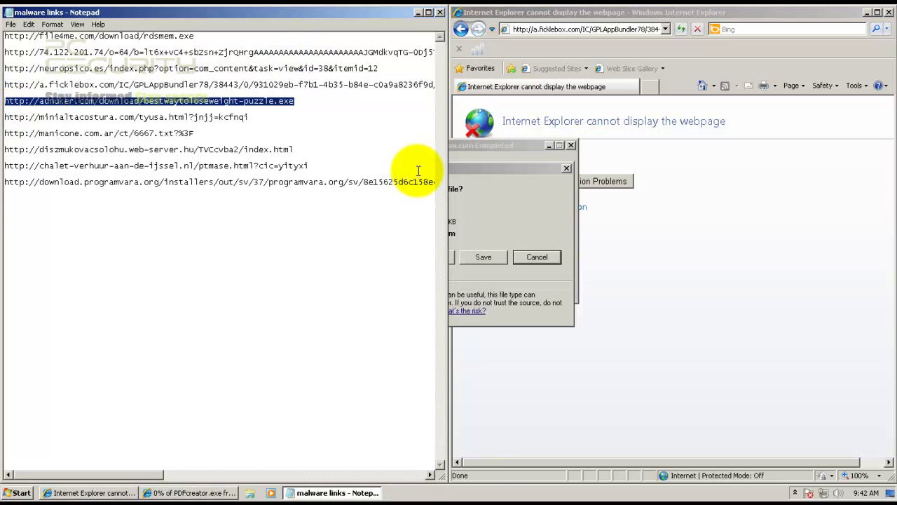
click(511, 211)
click(429, 257)
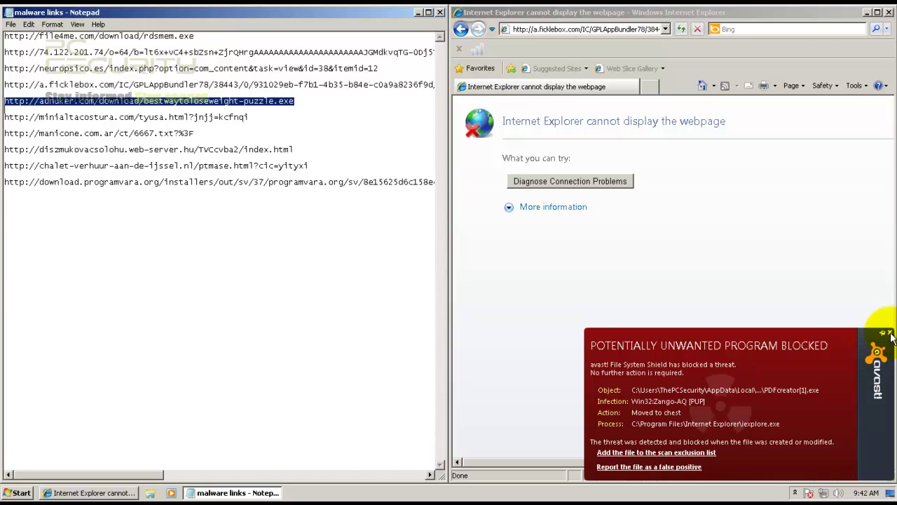
click(889, 333)
click(557, 30)
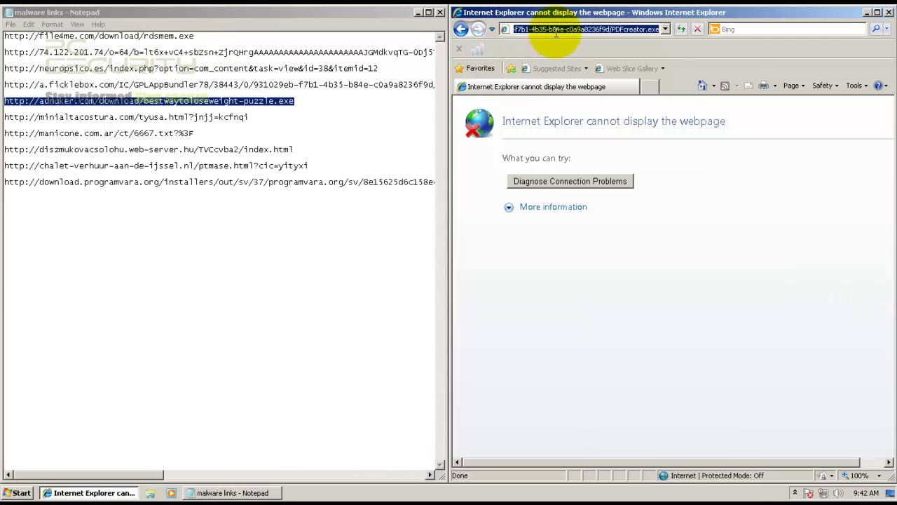
- Load the adnuker link and undo an accidental paste over the minialtacostura line in Notepad
key(ctrl+v)
key(Return)
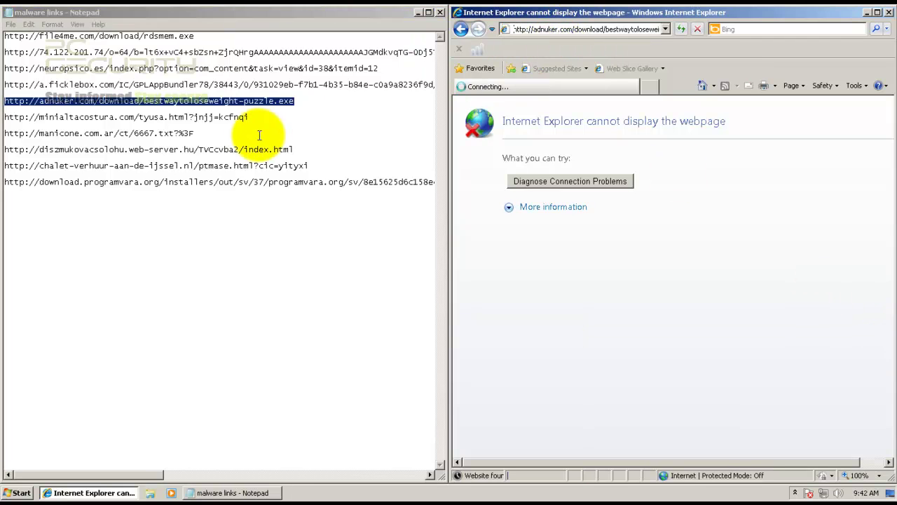
click(259, 119)
key(shift+Home)
key(ctrl+v)
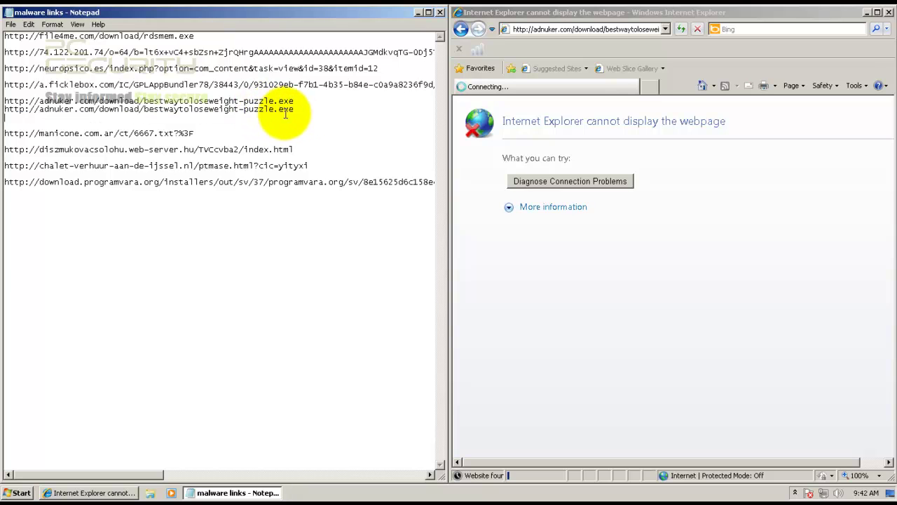
click(29, 25)
click(39, 37)
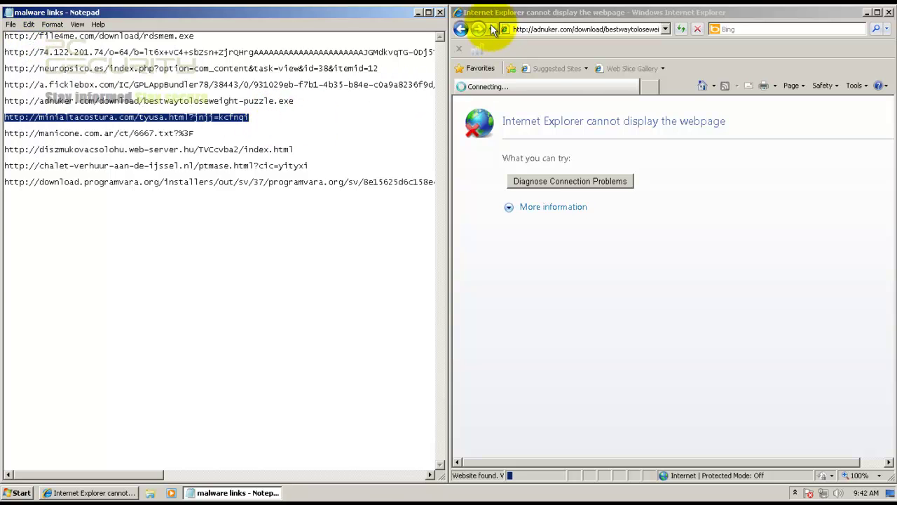
- Run the adnuker puzzle download, dismiss avast's adware alerts and the error, and load the minialtacostura page
click(426, 255)
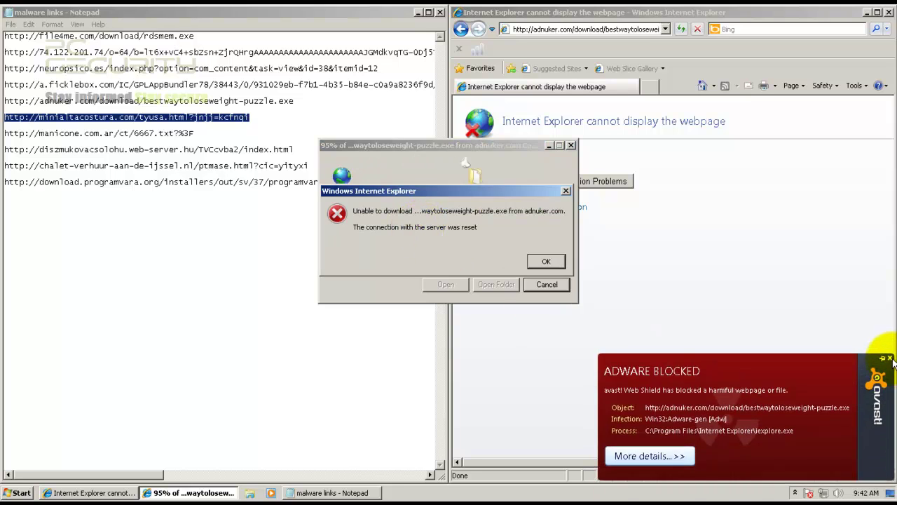
click(890, 358)
click(553, 264)
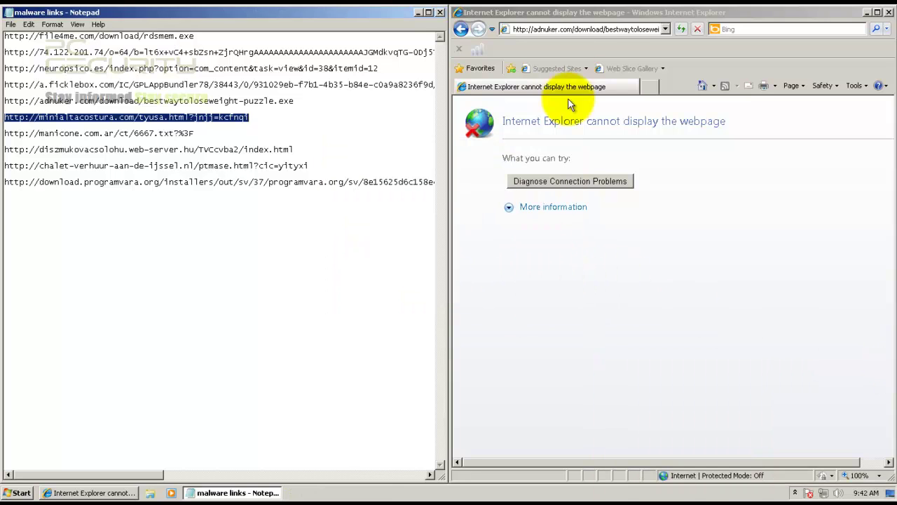
click(535, 31)
text(http://minialtacostura.com/tyusa.html?jnjj=kcfnqi)
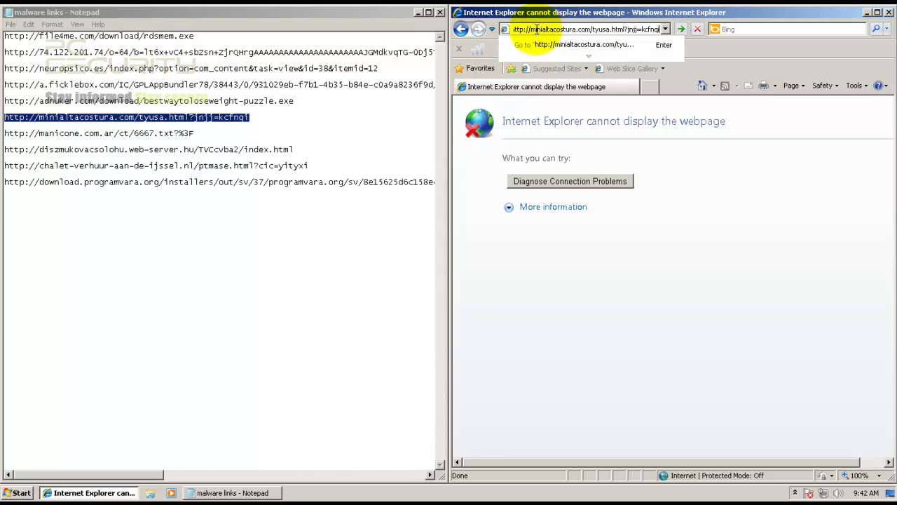
key(Return)
click(198, 133)
key(shift+Home)
key(ctrl+c)
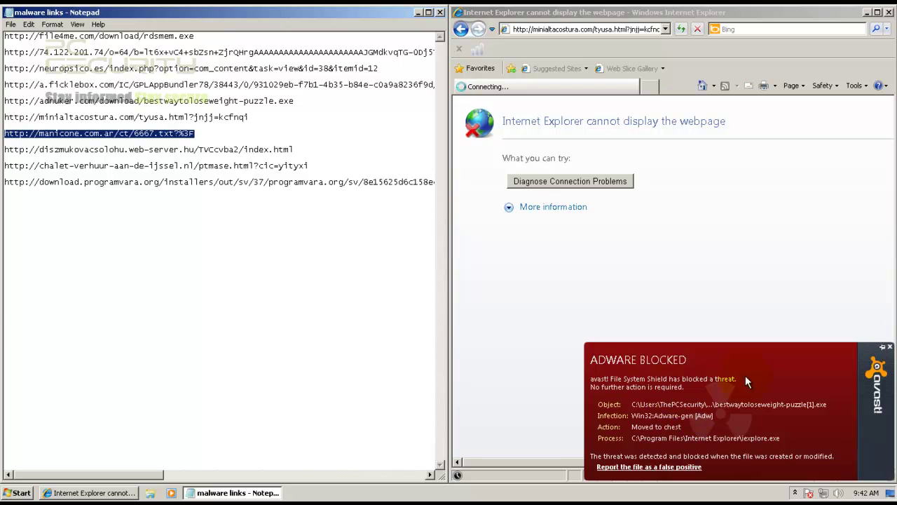
click(890, 347)
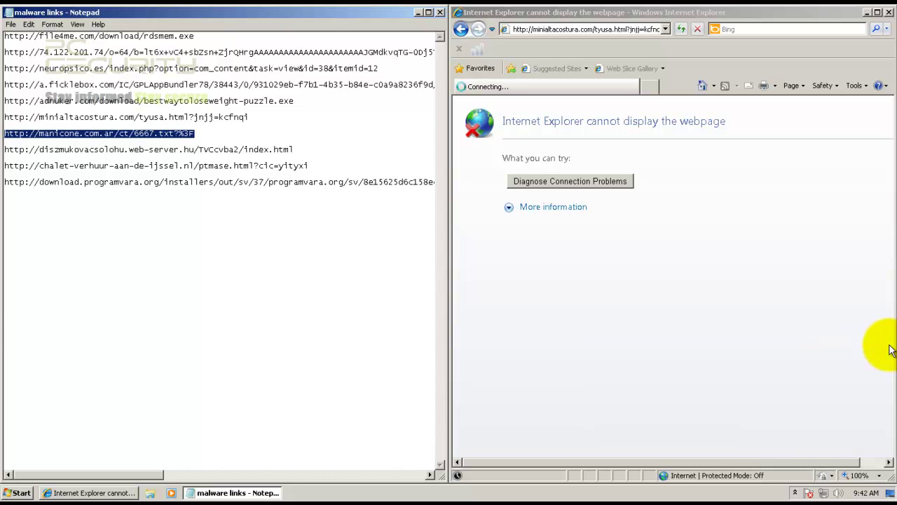
- Load the manicone page, copy the diszmukovacsolohu link, and dismiss avast's trojan notice
click(579, 17)
click(587, 30)
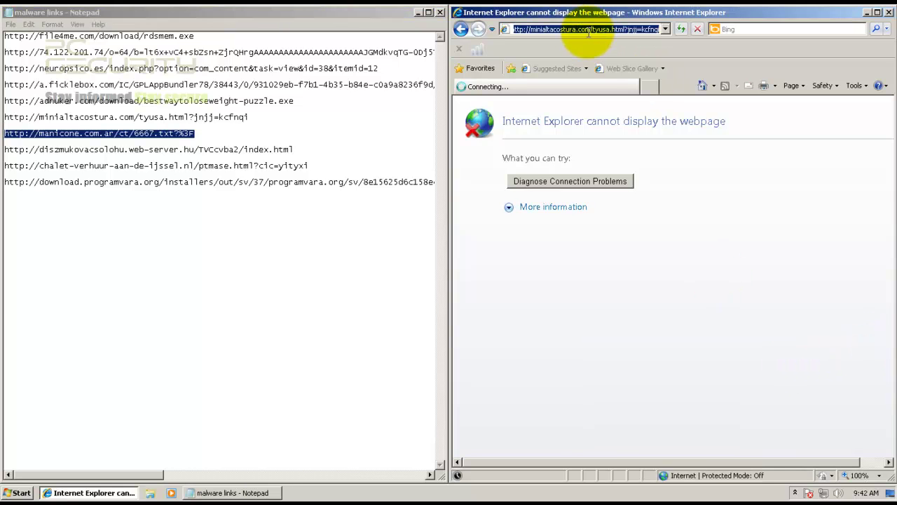
key(ctrl+v)
key(Return)
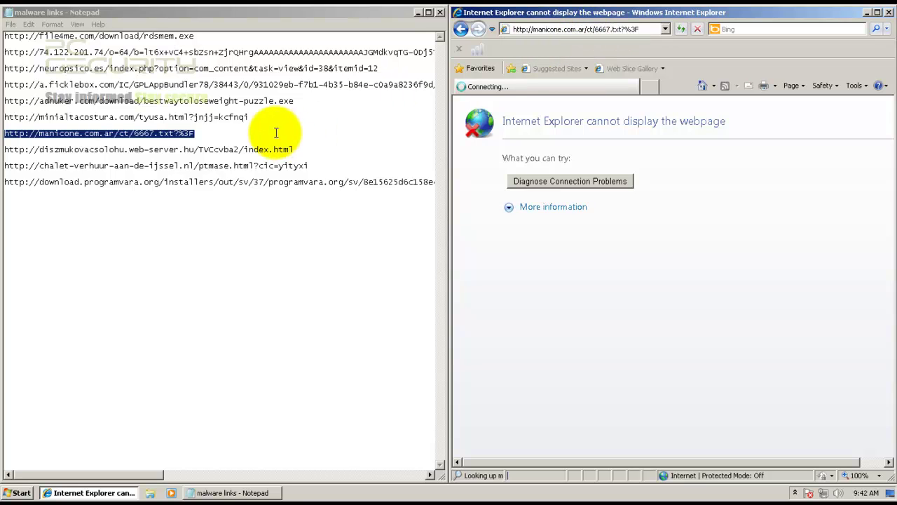
click(294, 150)
key(shift+Home)
key(ctrl+c)
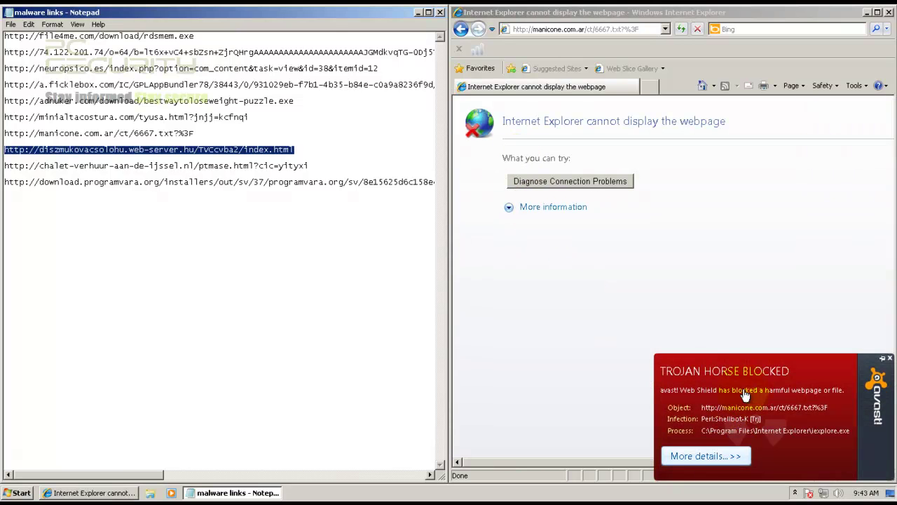
click(891, 358)
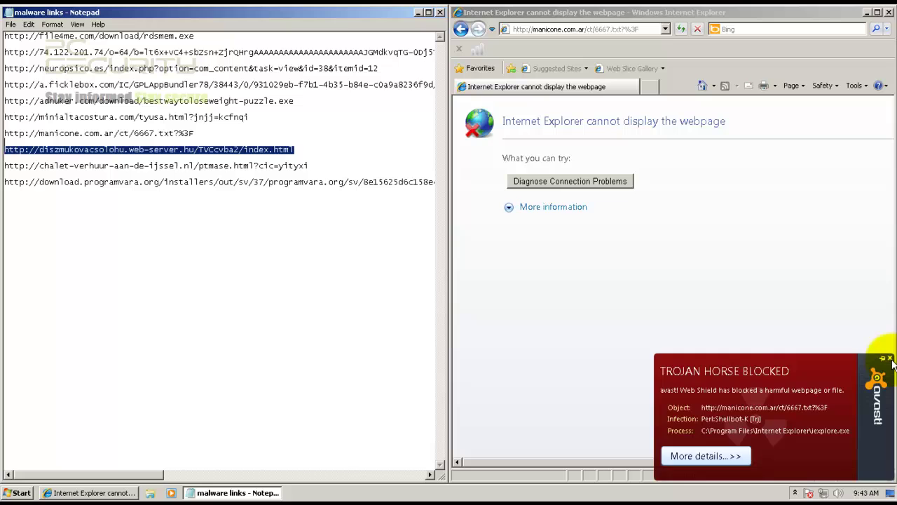
- Load the diszmukovacsolohu and chalet-verhuur pages, dismissing avast's trojan-blocked notice
click(540, 28)
click(540, 29)
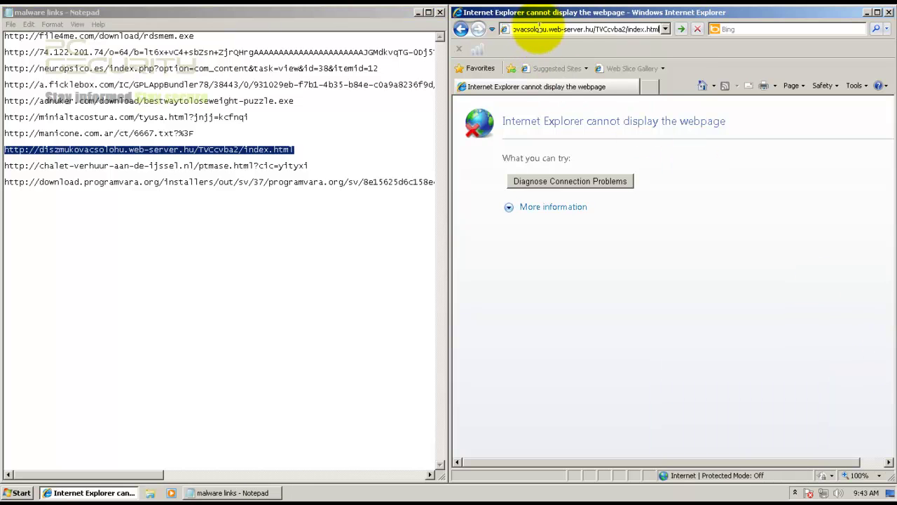
key(ctrl+v)
key(Return)
double_click(327, 164)
key(ctrl+c)
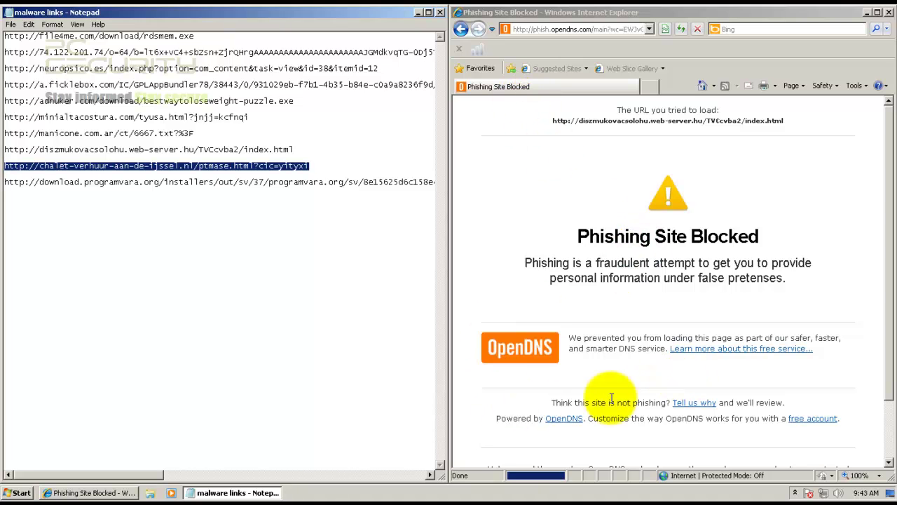
click(532, 29)
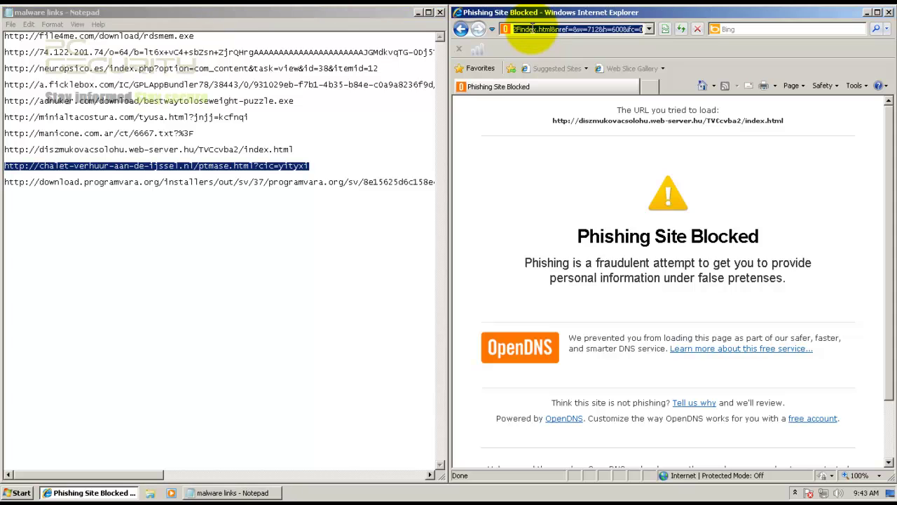
key(ctrl+v)
key(Return)
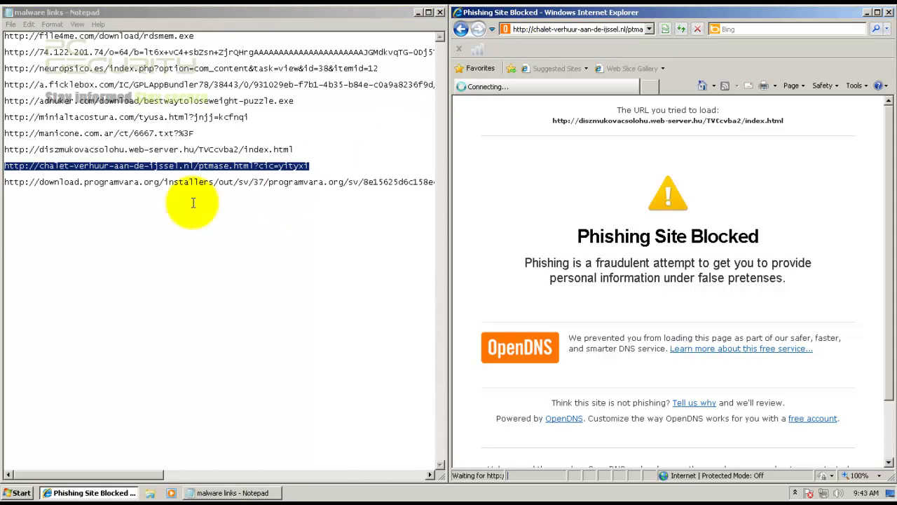
click(4, 213)
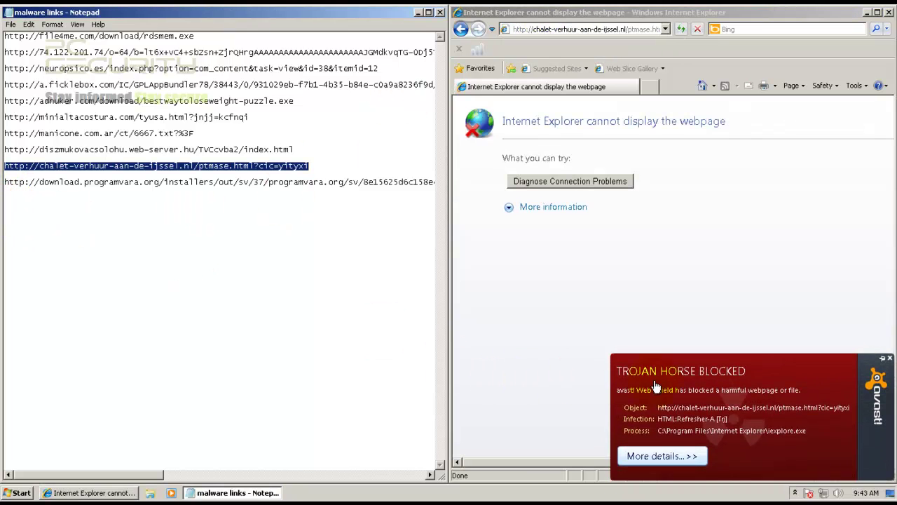
click(890, 358)
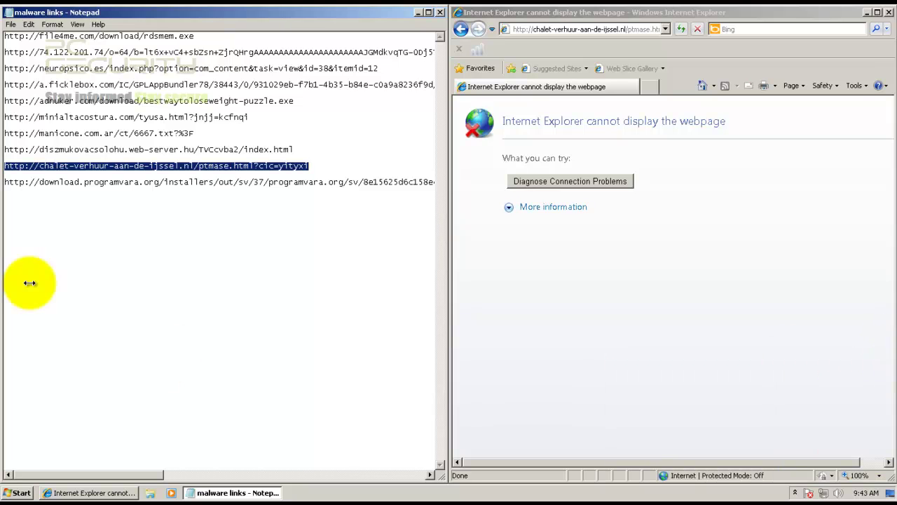
- Copy the programvara link and load it in Internet Explorer's address bar
drag(10, 180, 68, 191)
key(ctrl+c)
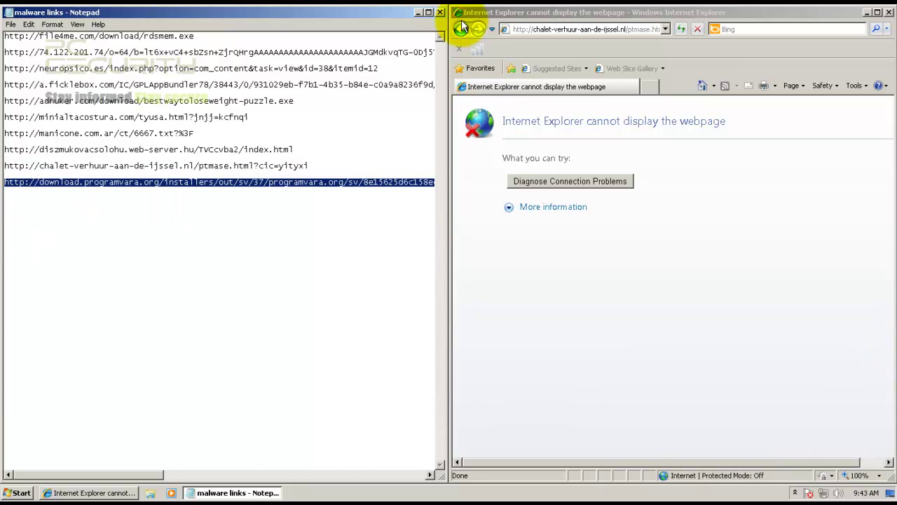
click(551, 25)
double_click(551, 27)
key(ctrl+a)
key(ctrl+v)
key(Return)
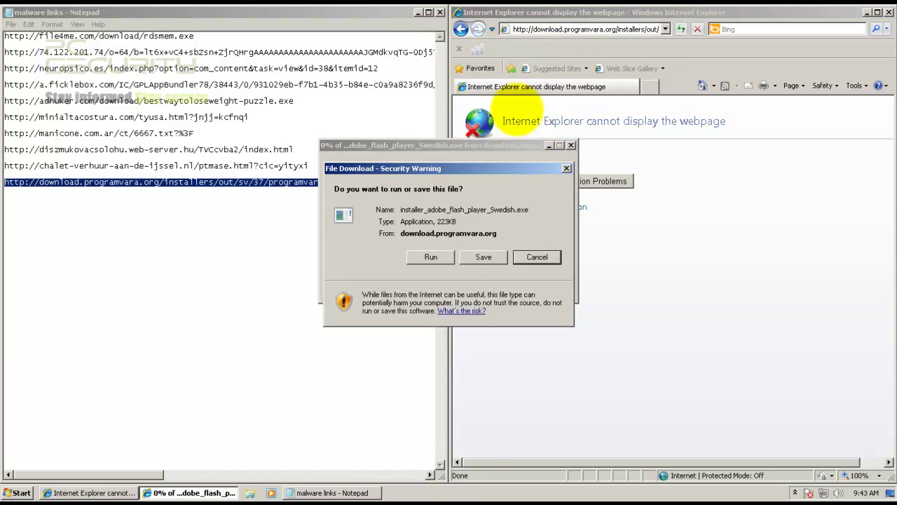
- Run the Flash installer download and close the malware links Notepad without saving
click(432, 256)
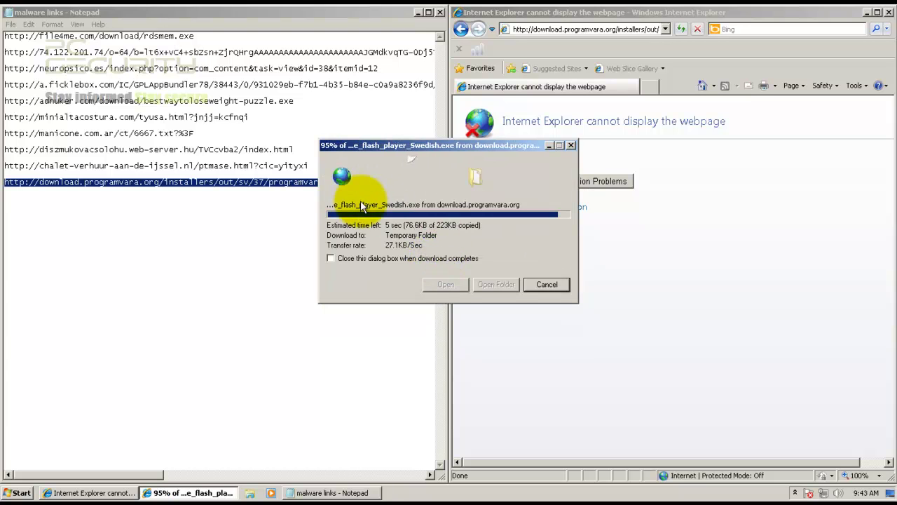
click(441, 12)
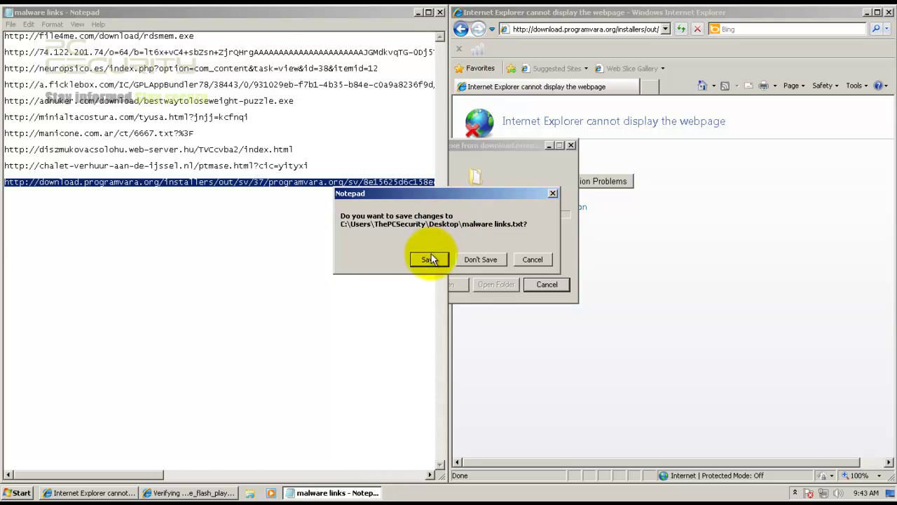
click(479, 259)
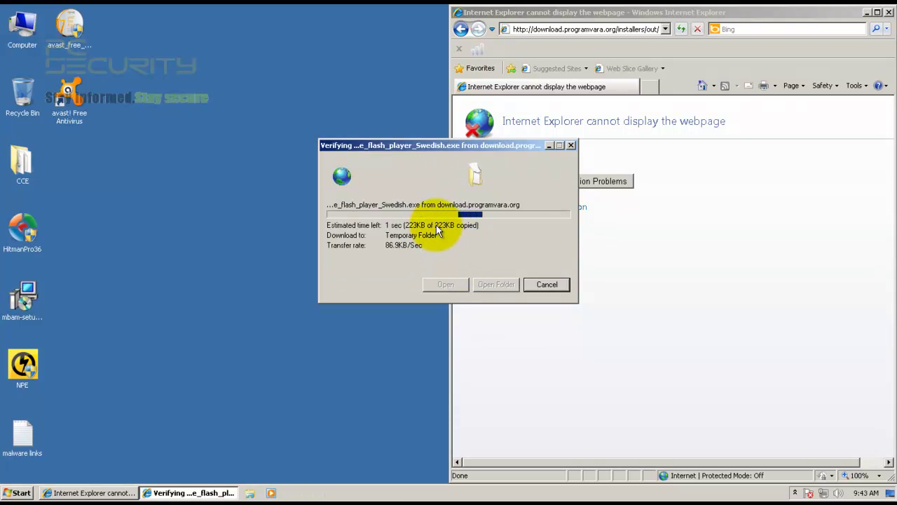
- Close Internet Explorer and allow the Flash installer through User Account Control
click(507, 37)
double_click(596, 12)
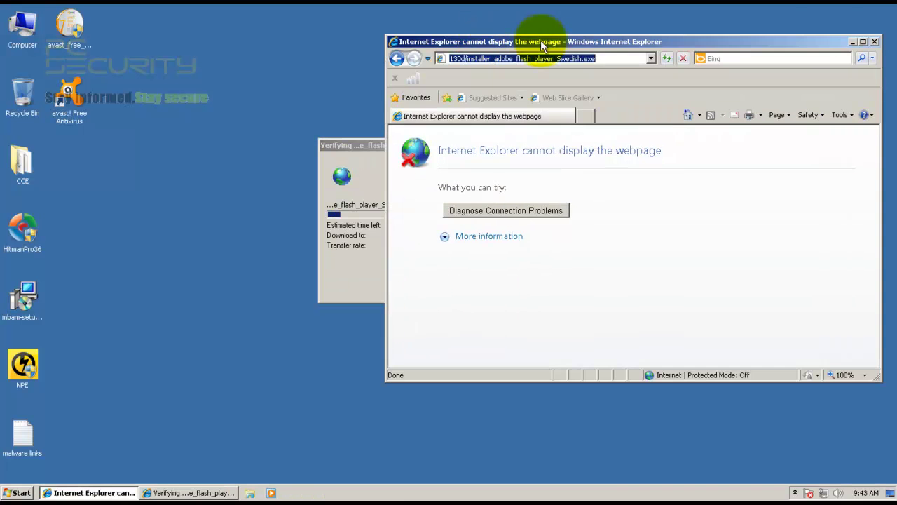
click(875, 42)
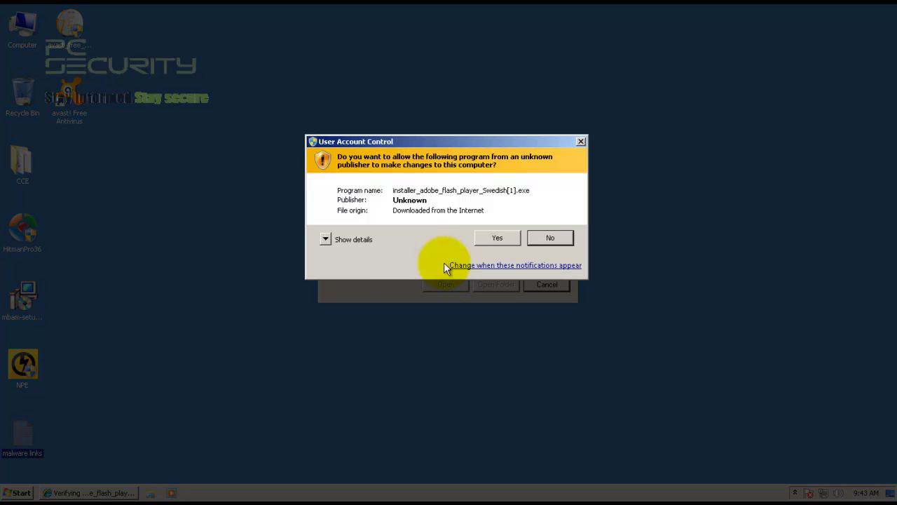
click(496, 239)
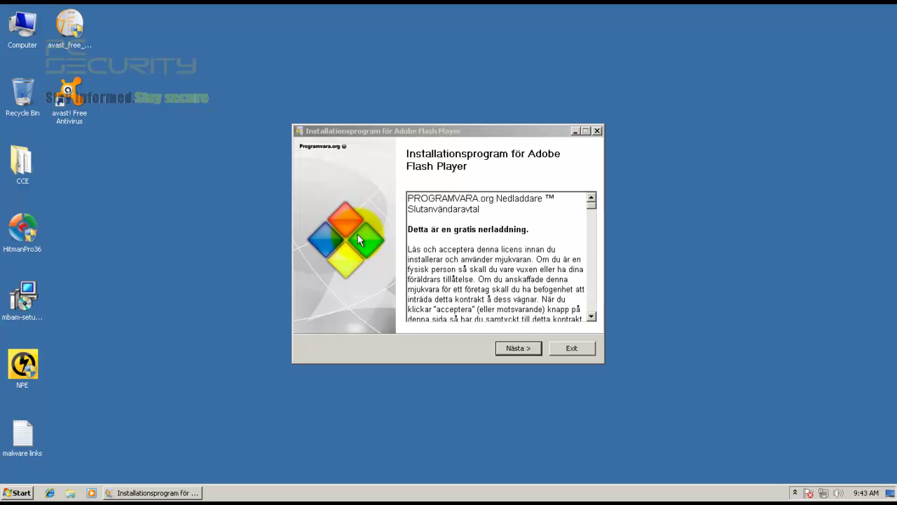
- Accept the Flash licence and decline the Babylon toolbar offer so the download starts
click(515, 348)
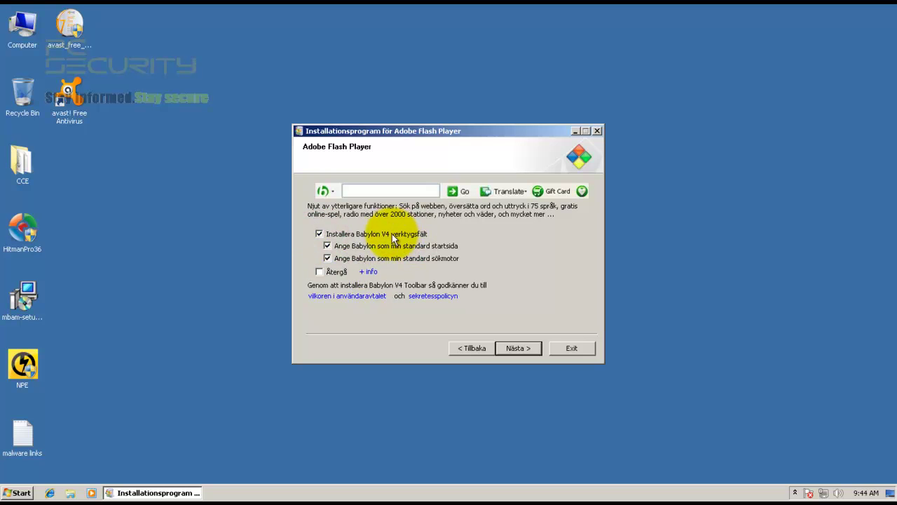
click(319, 233)
click(518, 347)
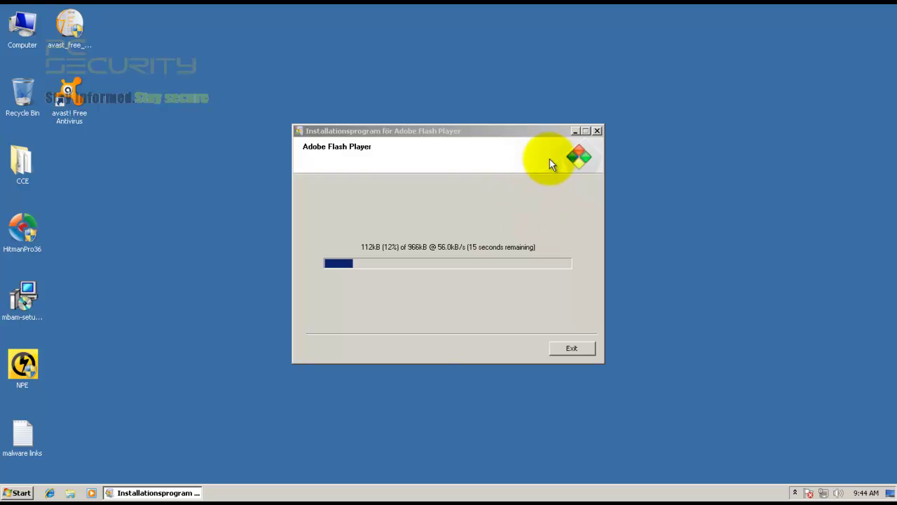
- Minimize the Flash installer and open the avast main window from the tray
click(575, 132)
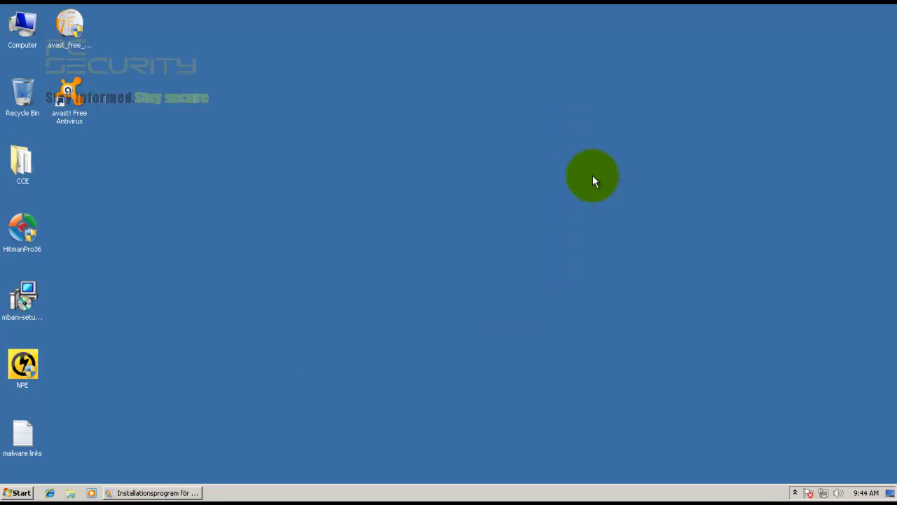
click(796, 493)
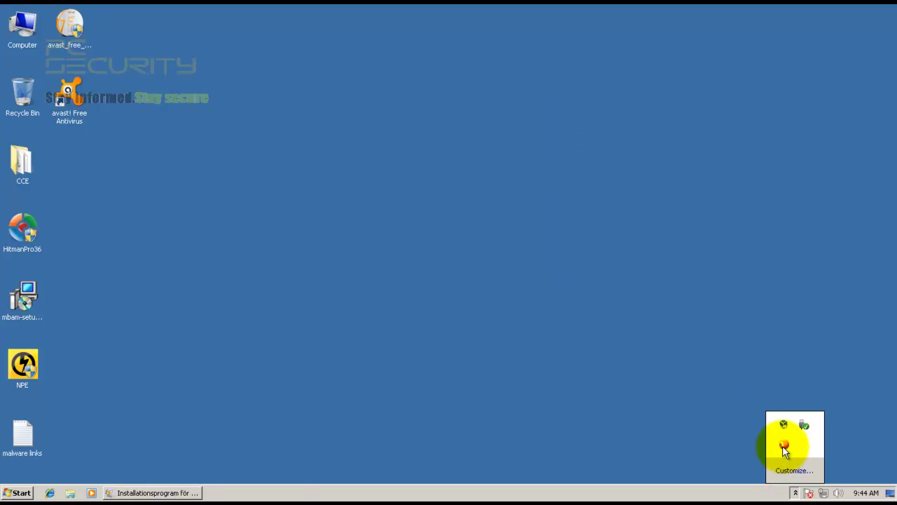
click(784, 447)
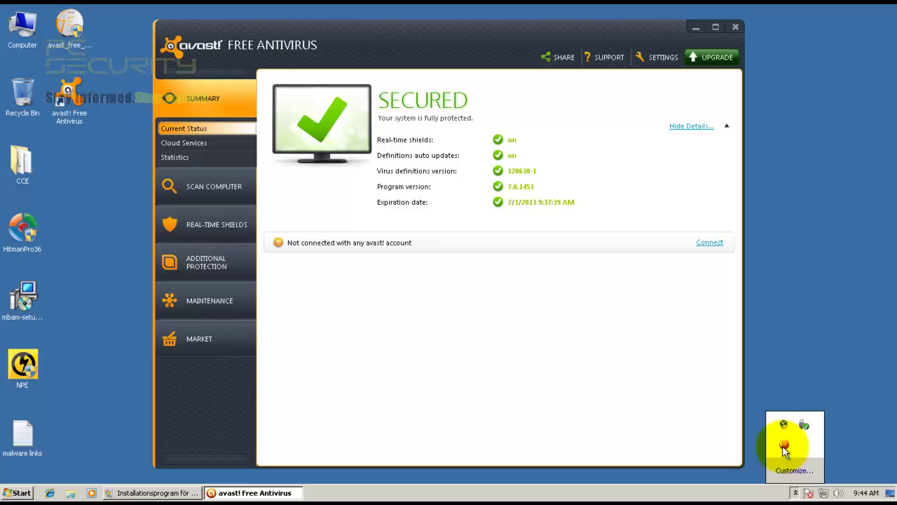
- Browse the avast settings pages: Maintenance, Community, Account, Sounds, Language, Status Bar, Cloud Services
click(653, 62)
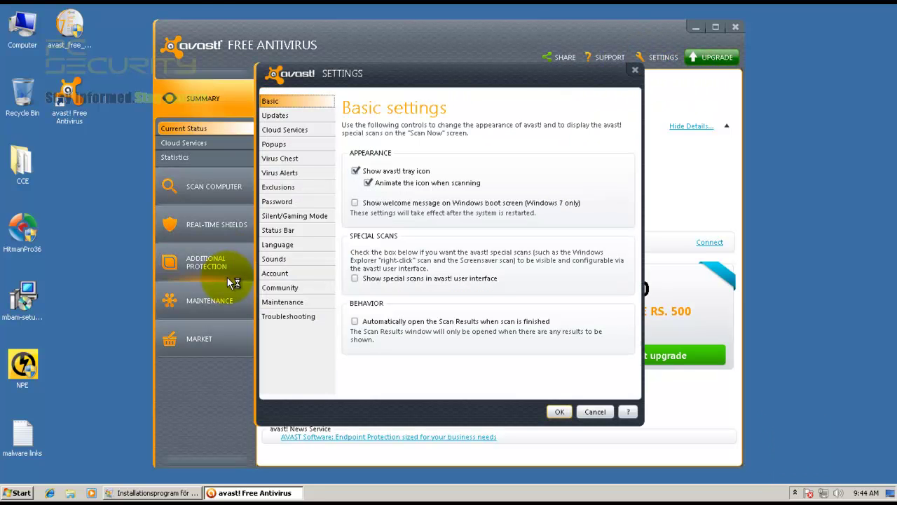
click(286, 303)
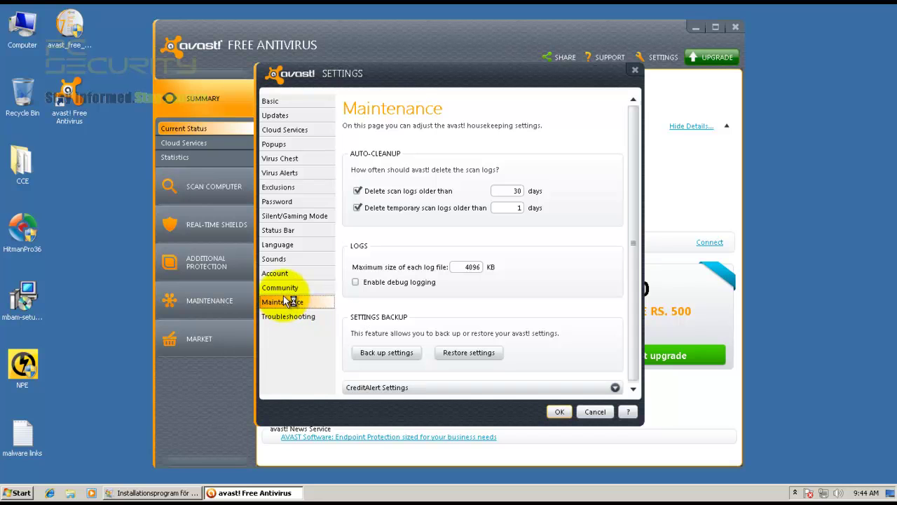
click(284, 289)
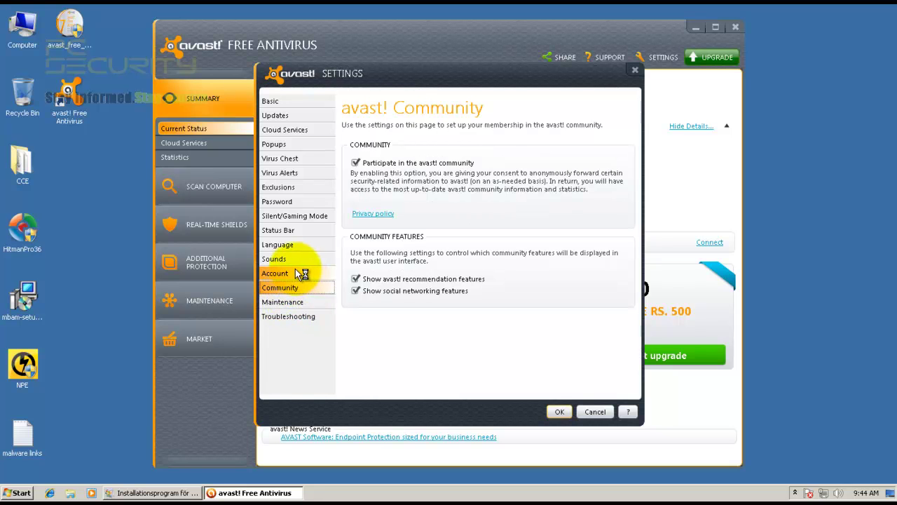
click(293, 275)
click(300, 253)
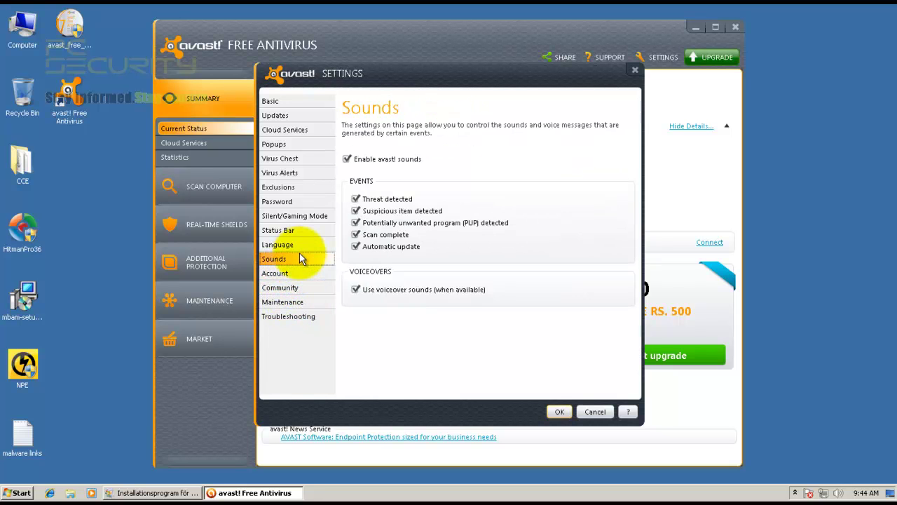
click(298, 248)
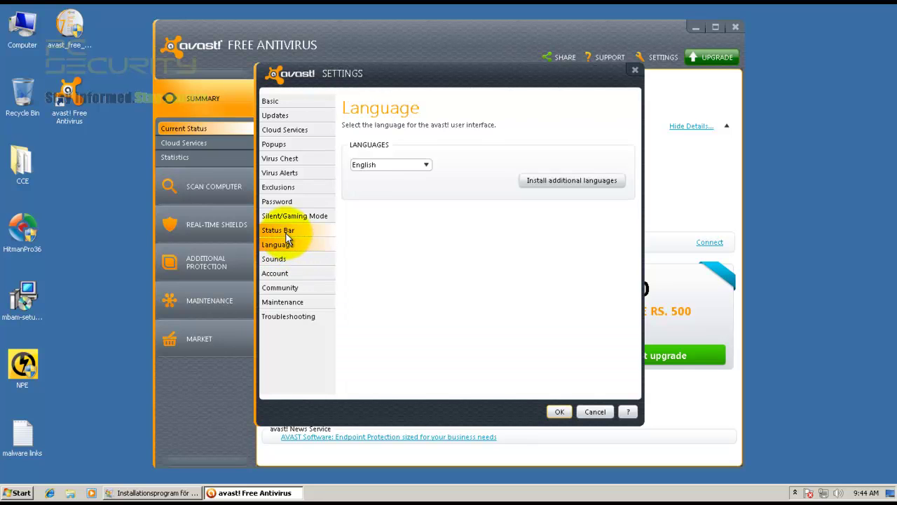
click(286, 232)
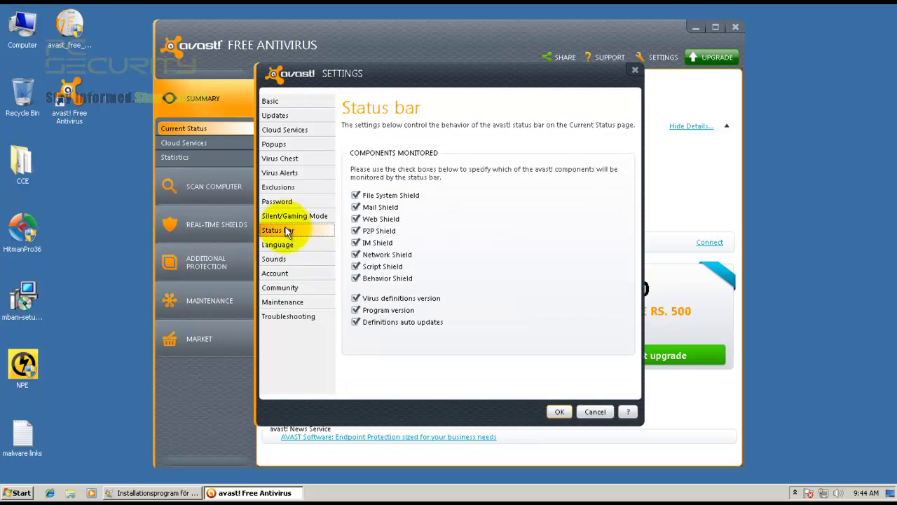
click(296, 305)
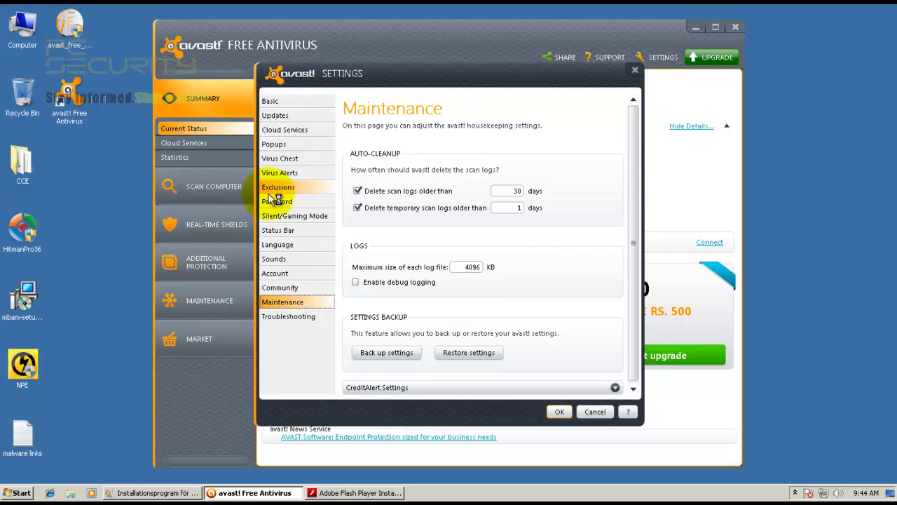
click(319, 129)
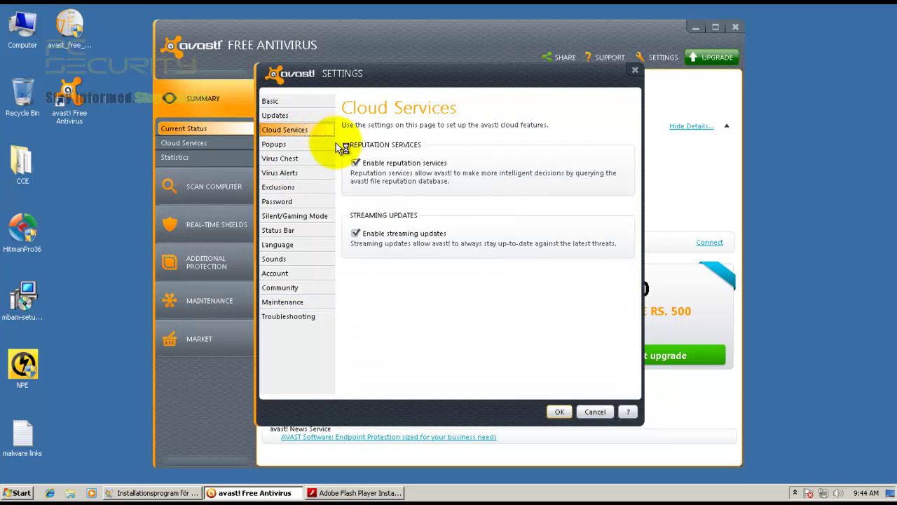
- Close the settings unchanged and show the Behavior Shield page under Real-Time Shields
click(595, 412)
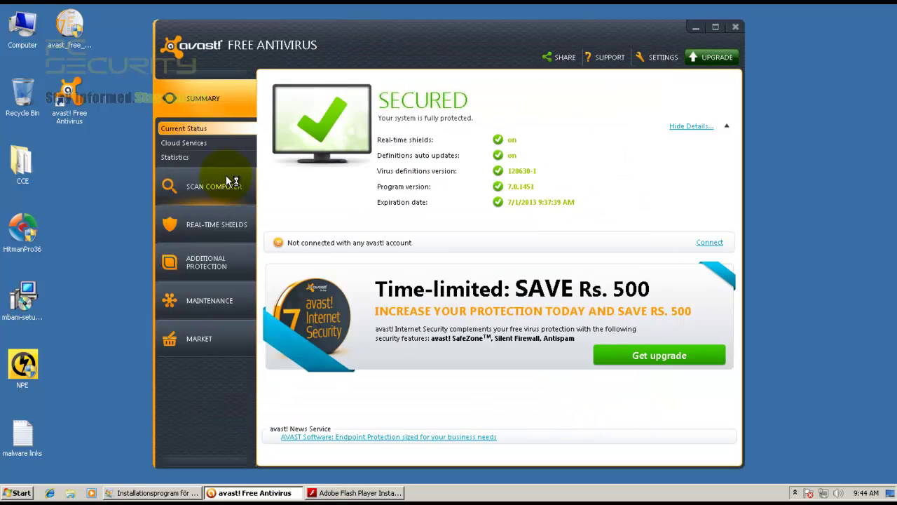
click(196, 224)
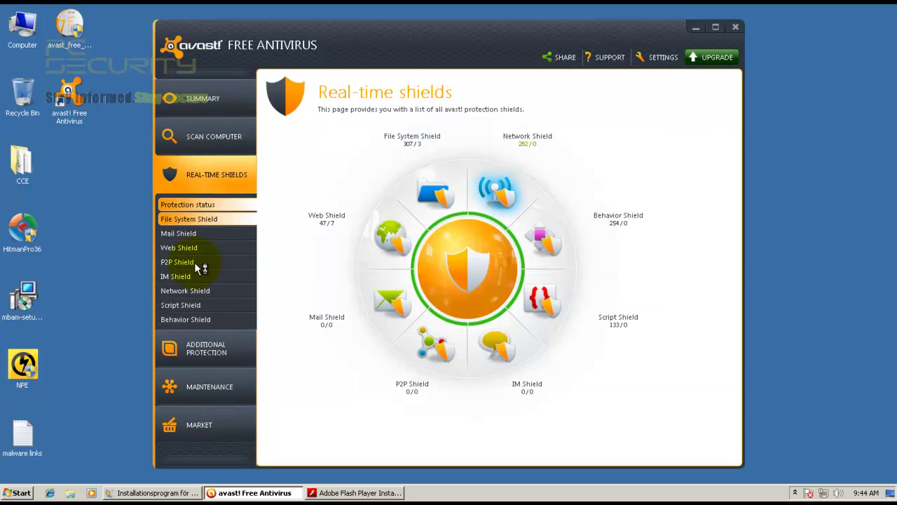
click(188, 322)
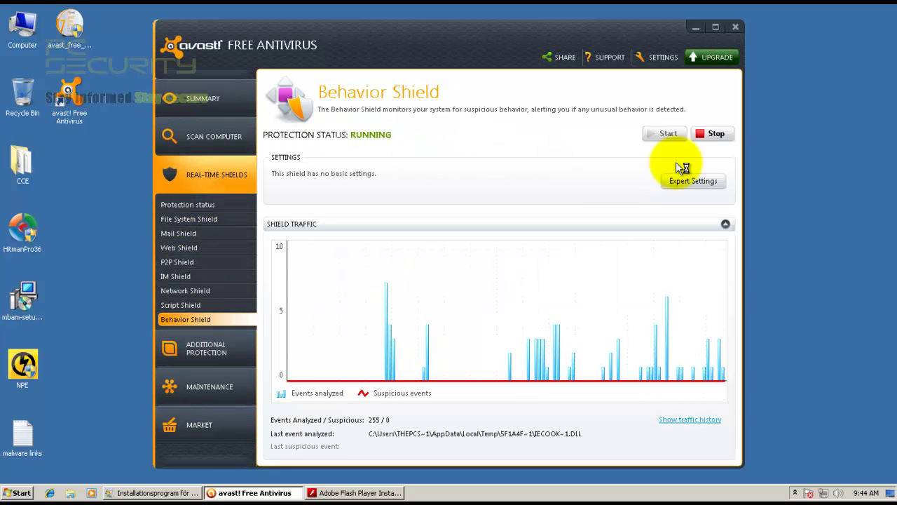
- Review Behavior Shield expert settings, keeping Auto-decide as the action, then cancel
click(694, 181)
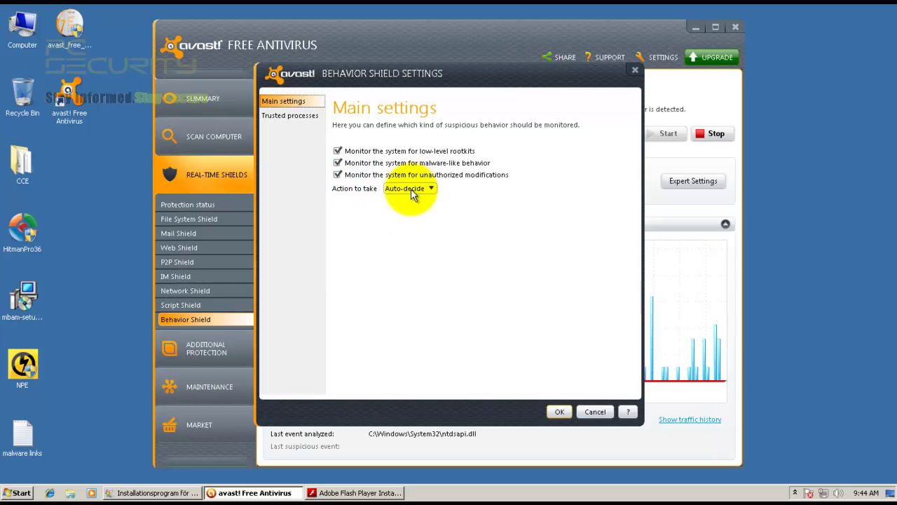
click(297, 115)
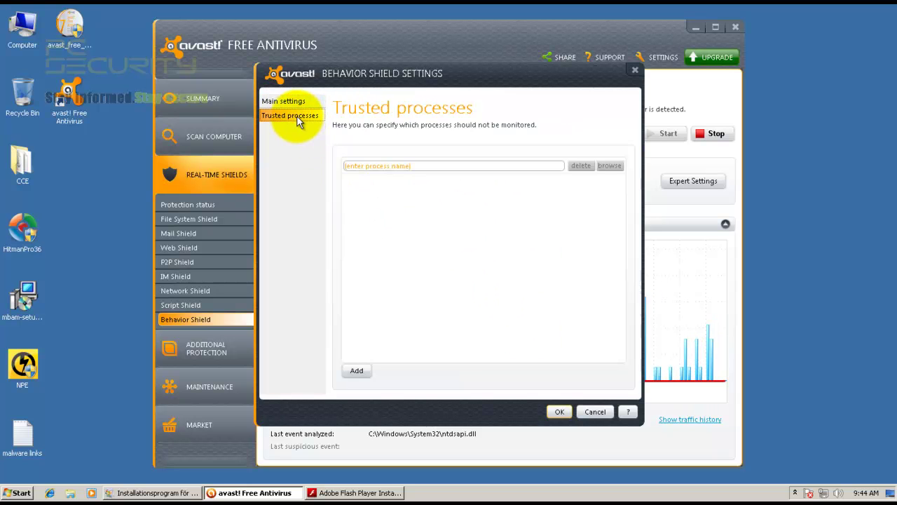
click(297, 103)
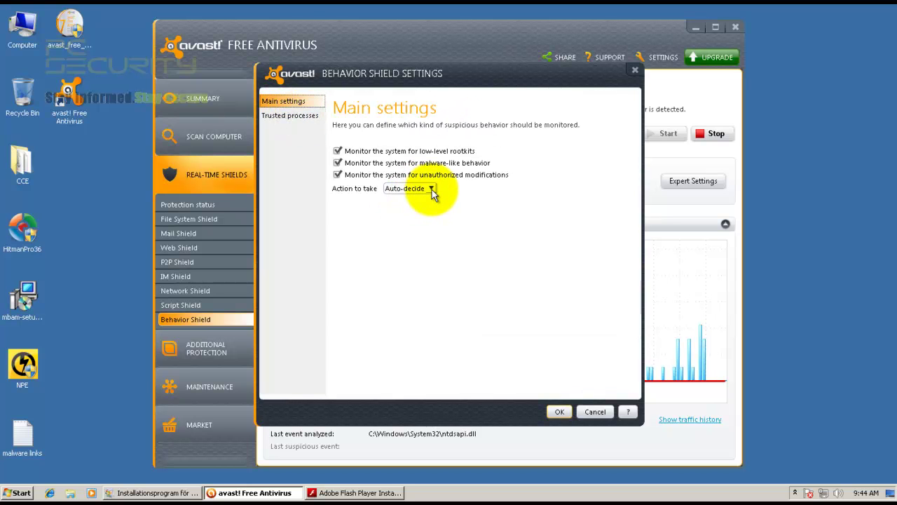
click(431, 190)
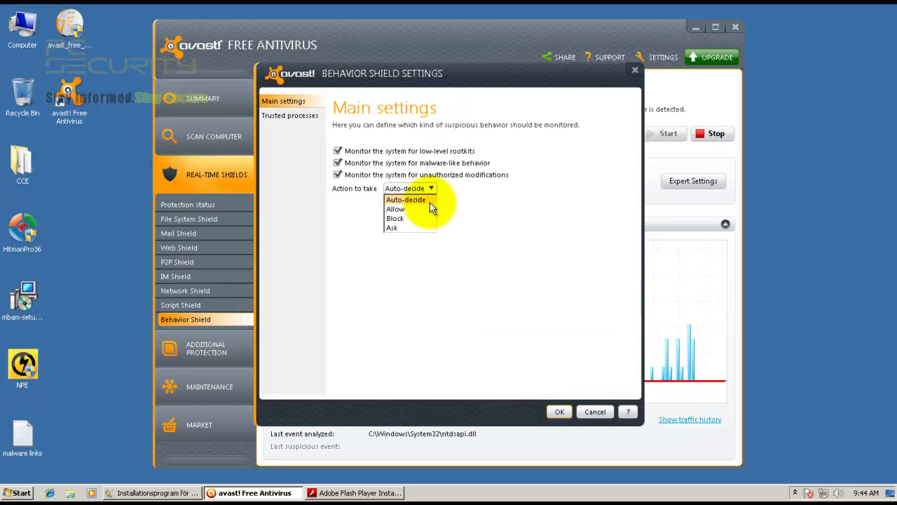
click(406, 199)
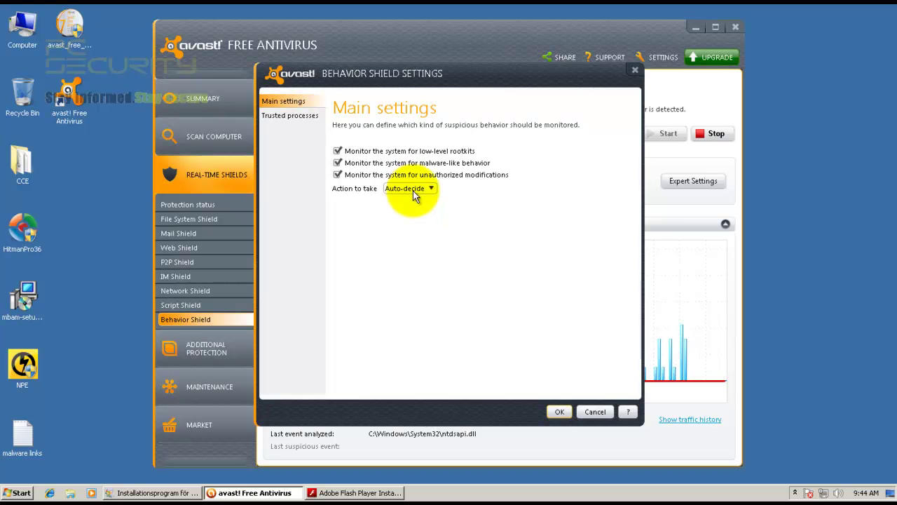
click(595, 412)
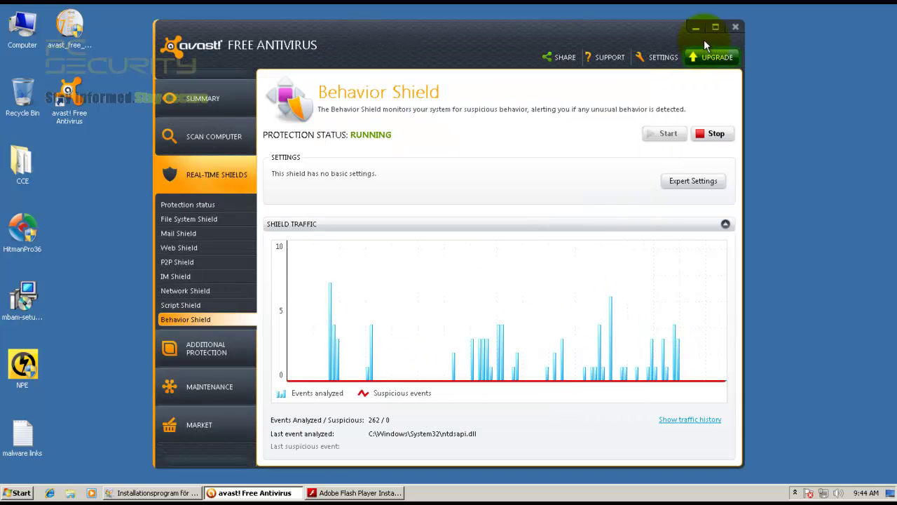
- Close avast and start the Flash install with automatic updates kept
click(736, 27)
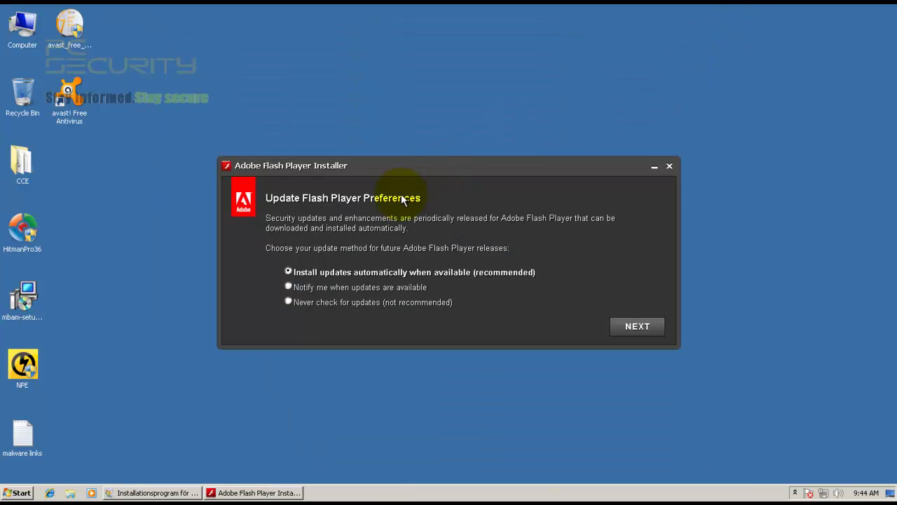
click(627, 324)
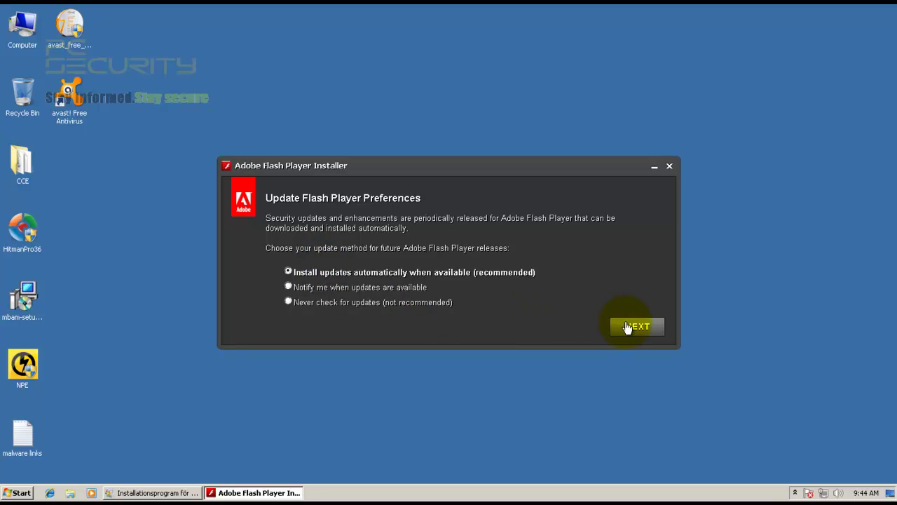
click(654, 169)
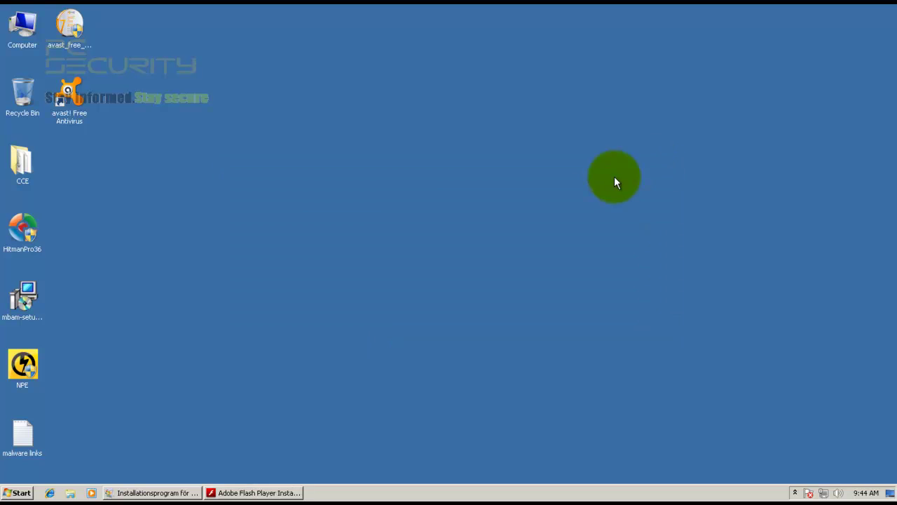
- Quit the Swedish Flash downloader wizard and confirm exiting
click(170, 491)
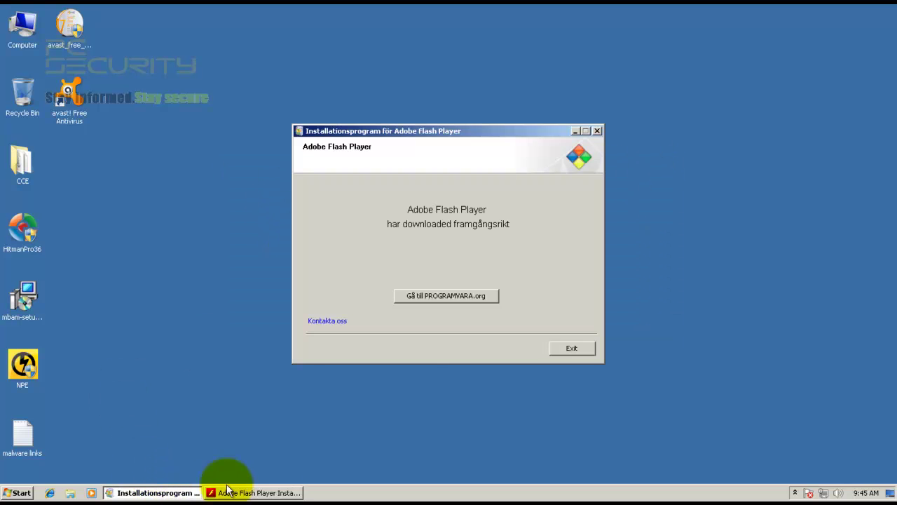
click(274, 493)
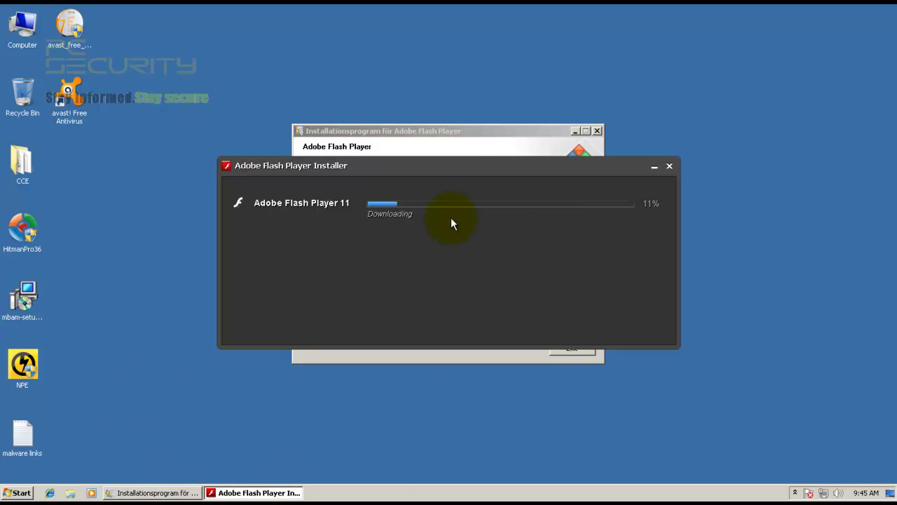
click(440, 131)
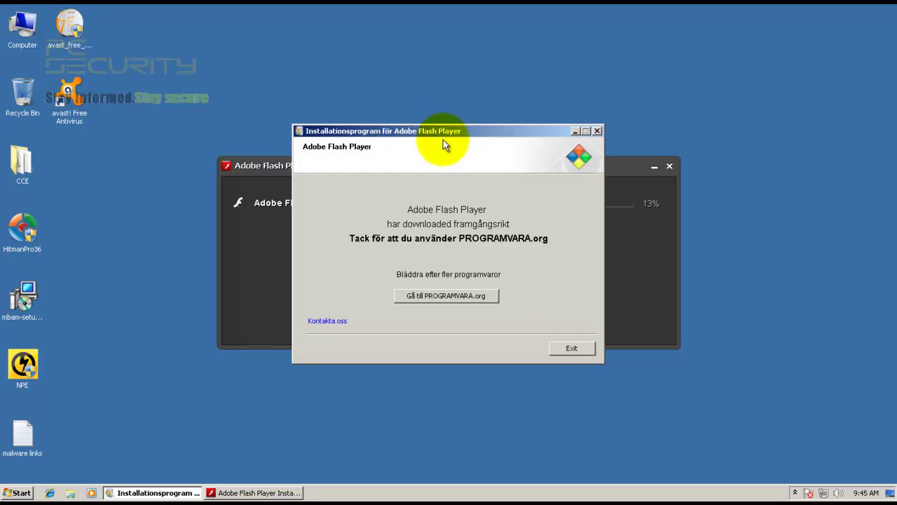
click(571, 349)
click(462, 287)
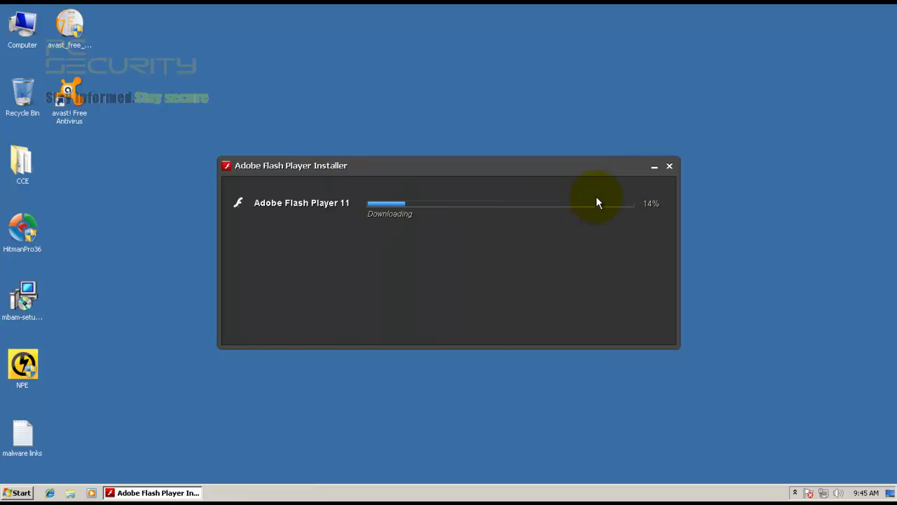
- Cancel the Adobe Flash Player installation at 18% and close its installer
click(654, 168)
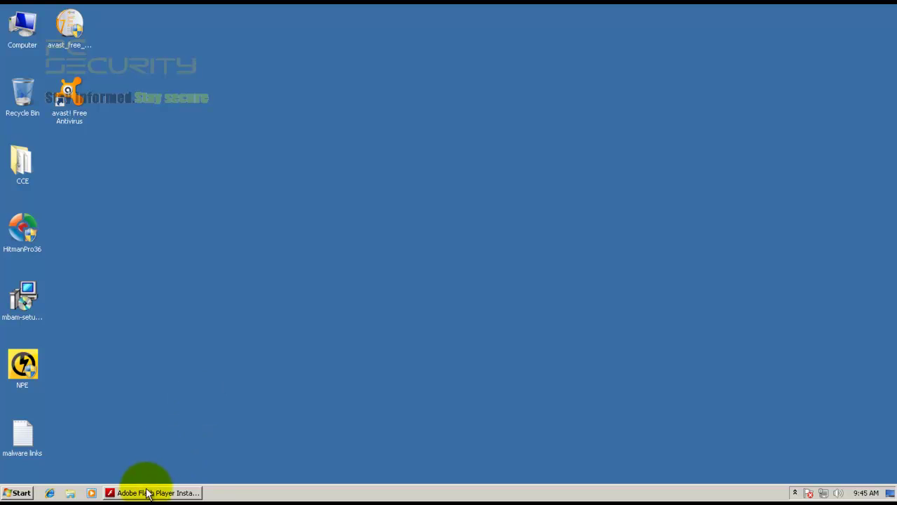
click(148, 492)
click(669, 168)
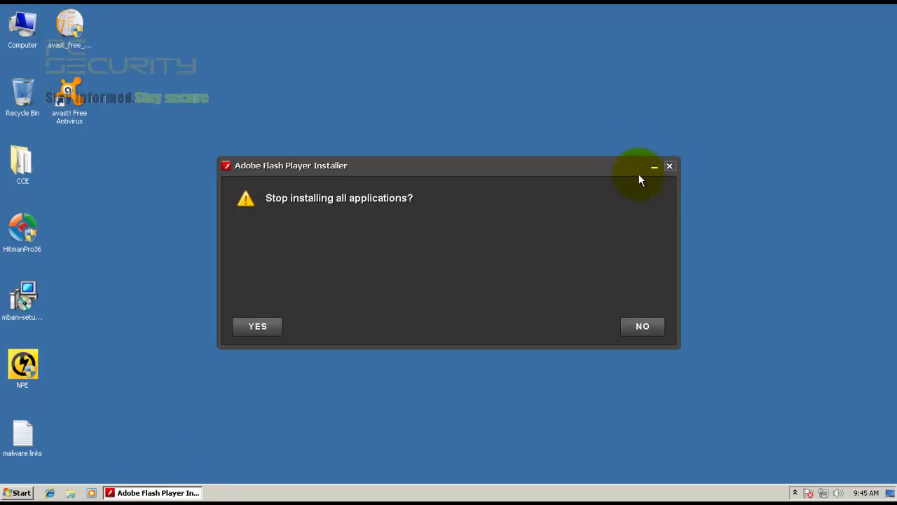
click(269, 329)
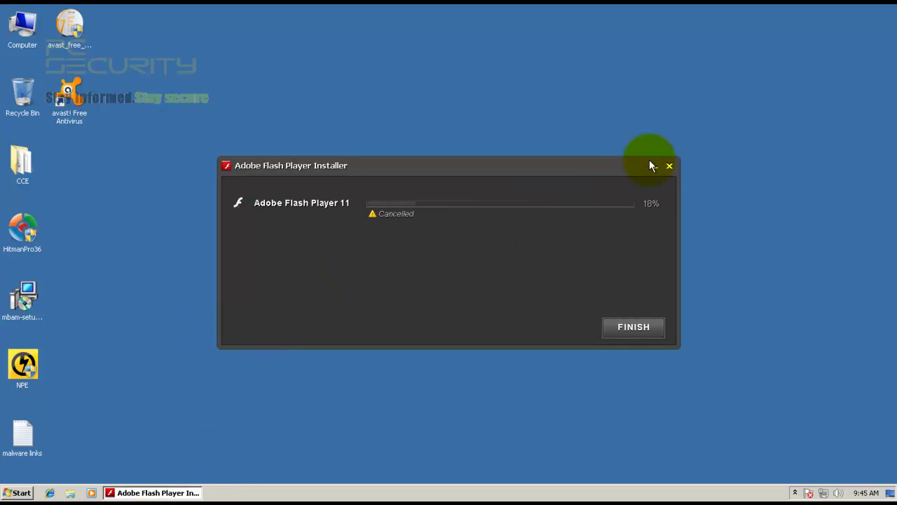
click(670, 168)
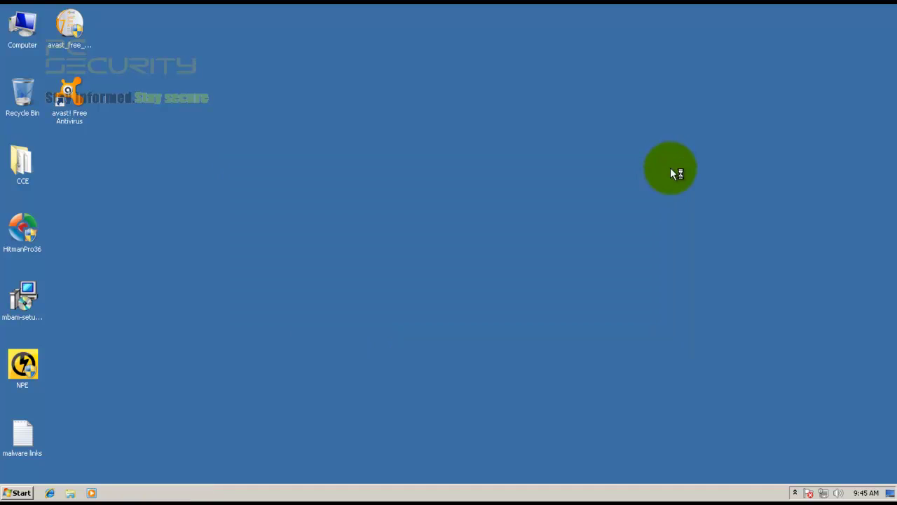
click(795, 493)
- Check the 351 folder's properties: 351 files totalling 50.3 MB
click(233, 343)
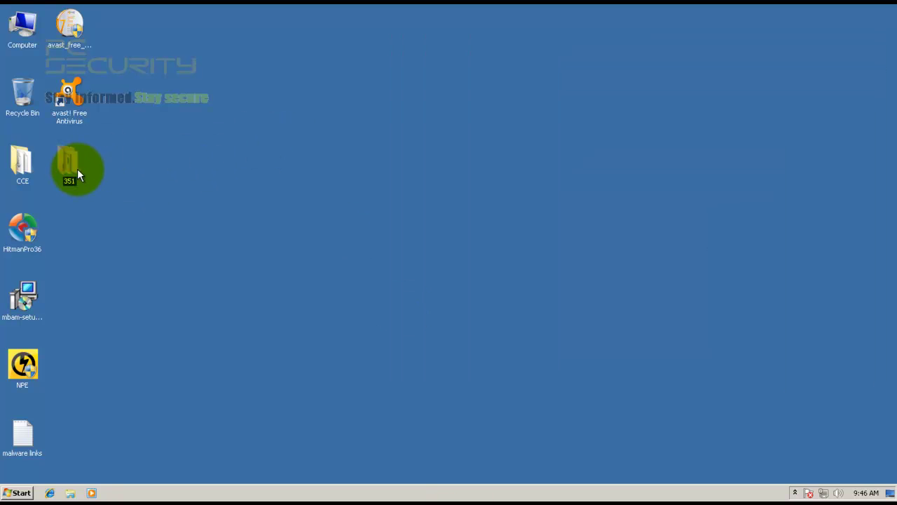
right_click(78, 173)
click(114, 362)
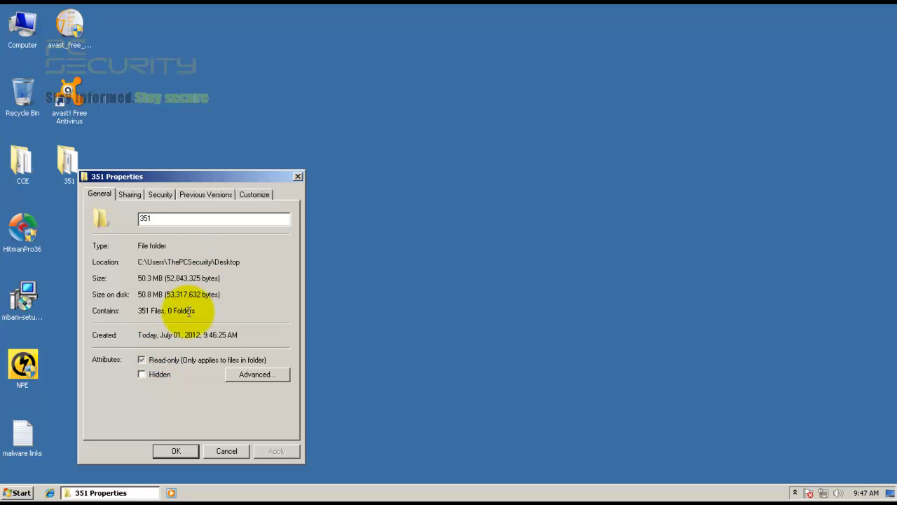
drag(188, 311, 116, 312)
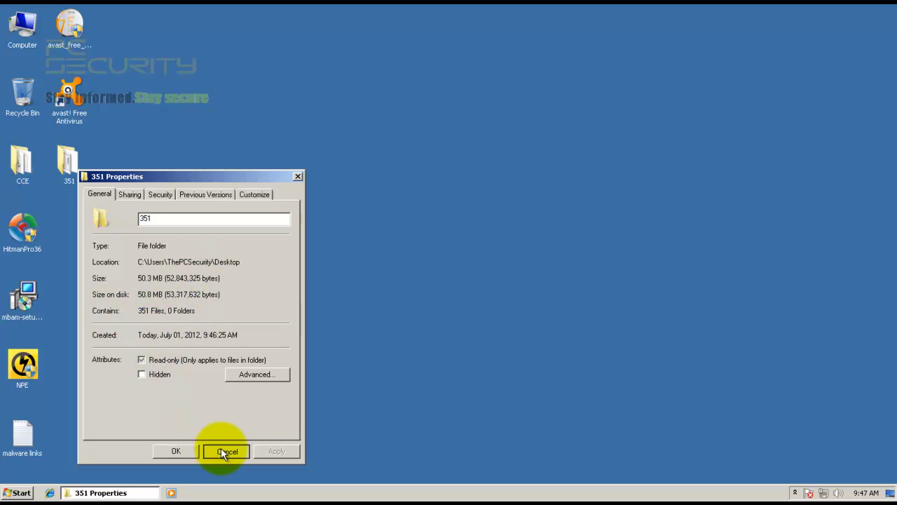
click(220, 449)
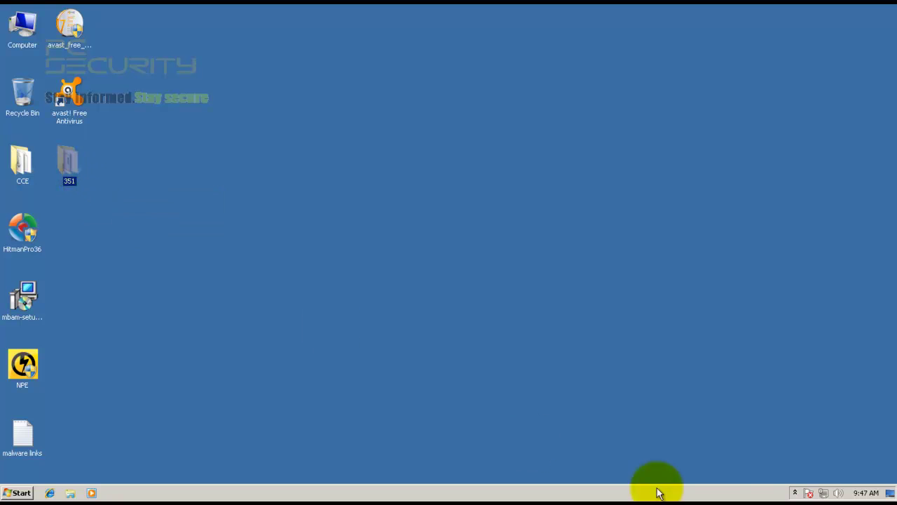
- Enable all avast shields from the tray icon's shields control menu
click(795, 493)
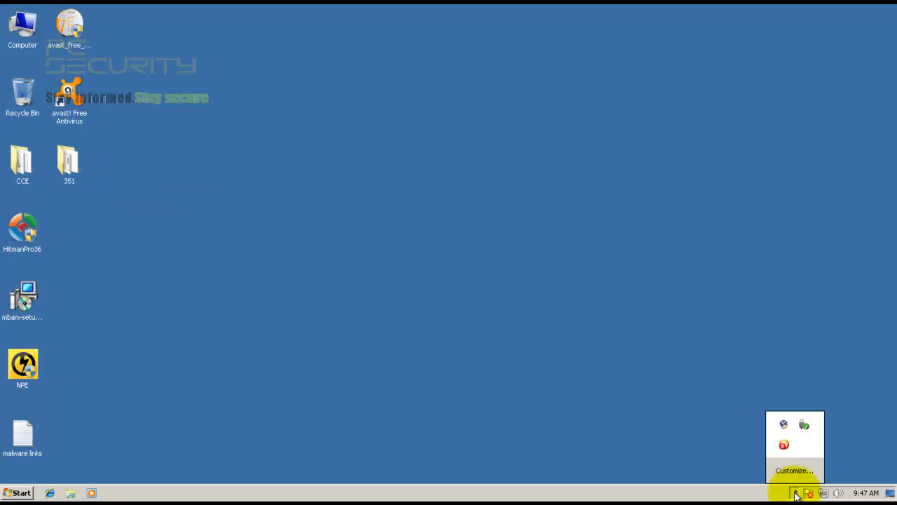
right_click(786, 447)
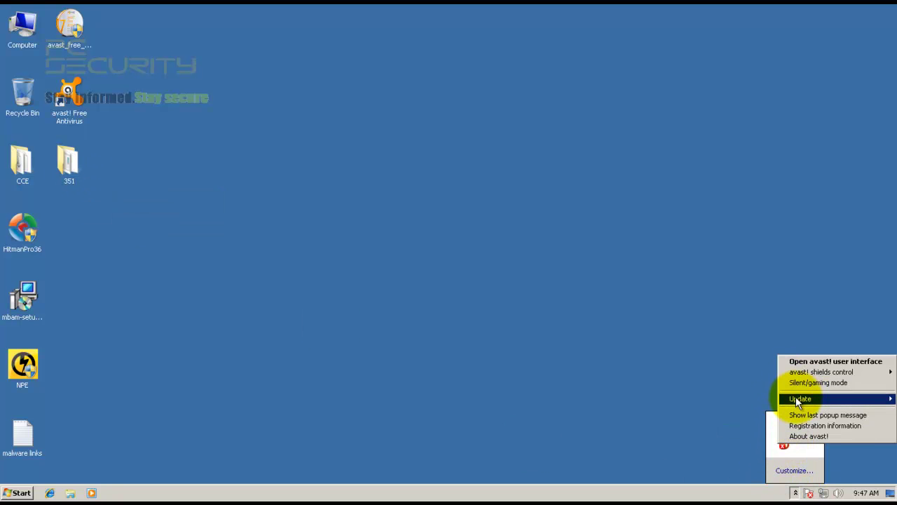
mouse_move(802, 375)
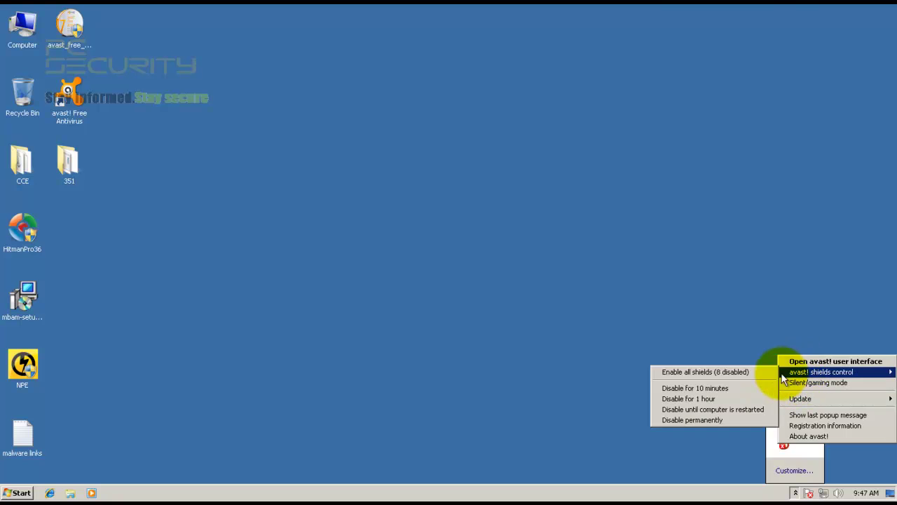
click(739, 372)
click(795, 493)
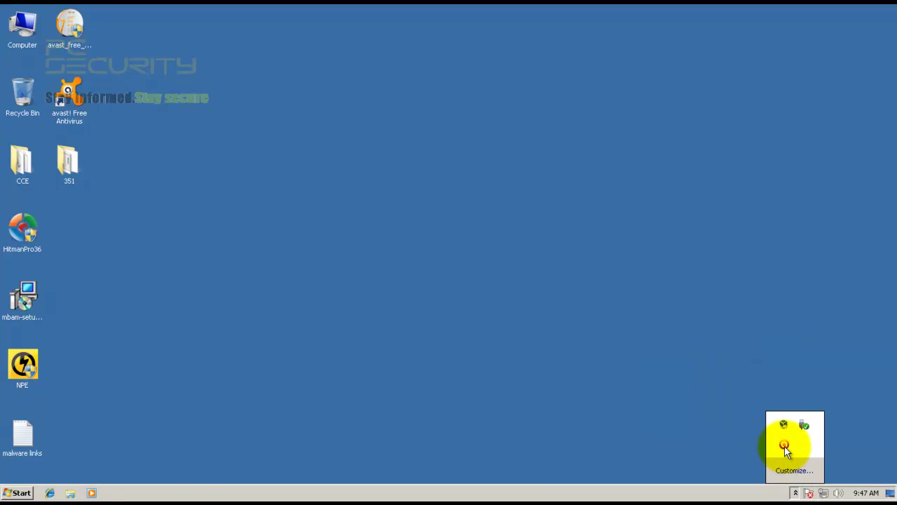
- Open avast to the Scan Computer options
double_click(785, 444)
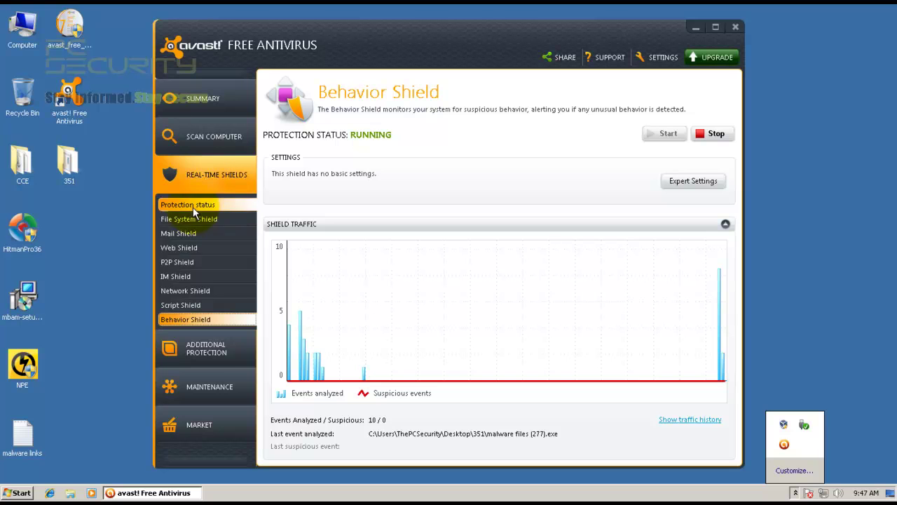
click(203, 134)
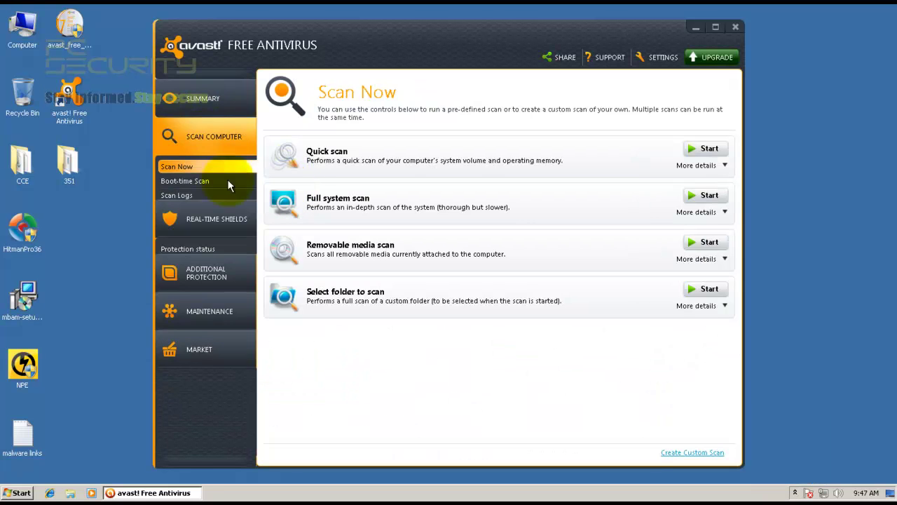
click(70, 163)
right_click(73, 167)
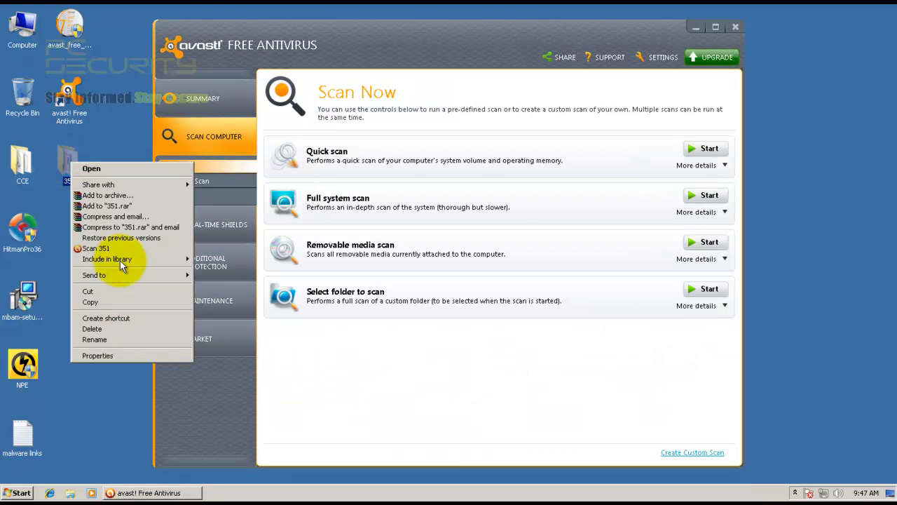
click(110, 397)
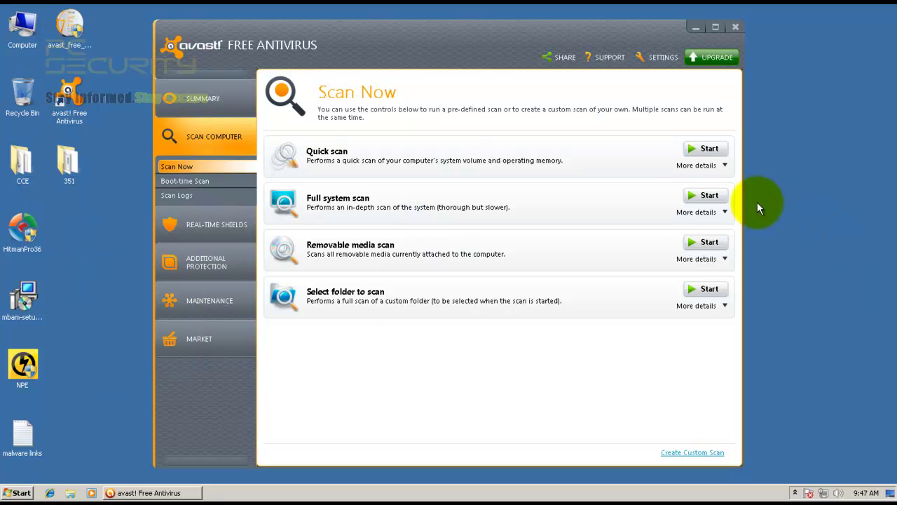
- Turn on PUP scanning for the folder scan and start scanning the 351 folder
click(690, 306)
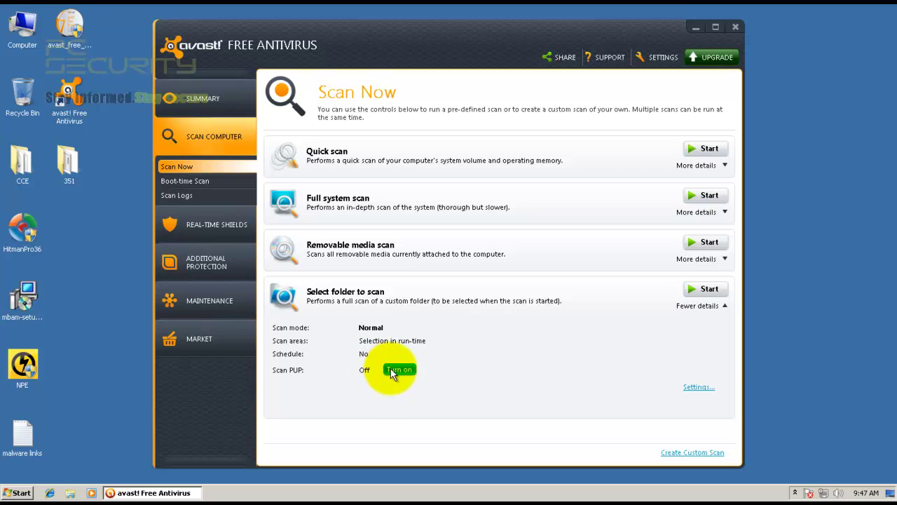
click(405, 369)
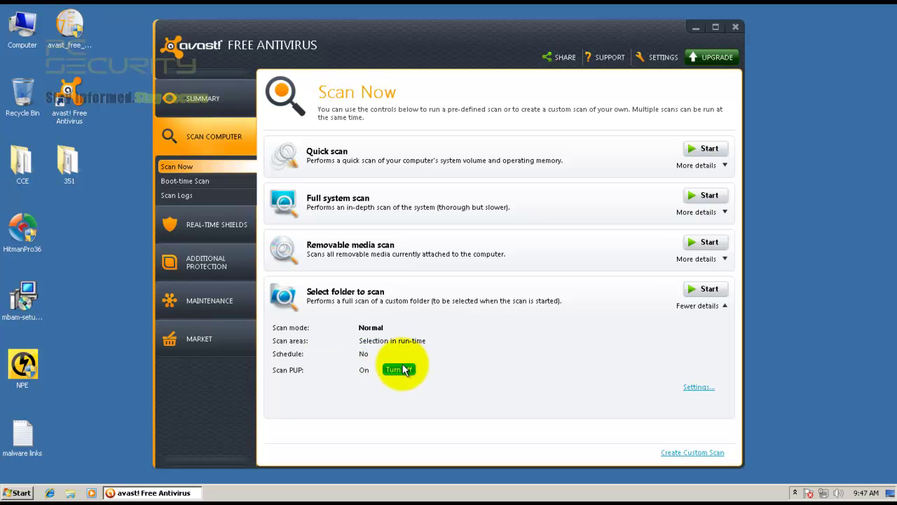
click(707, 289)
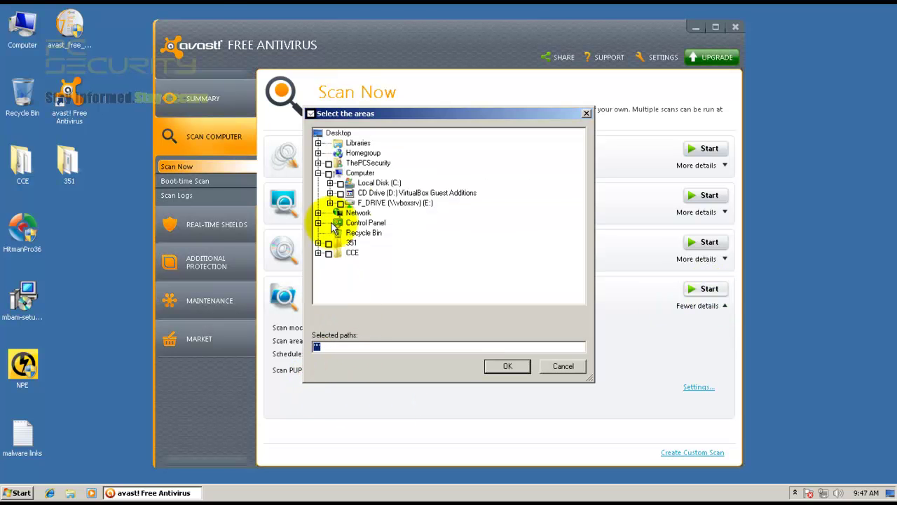
click(329, 243)
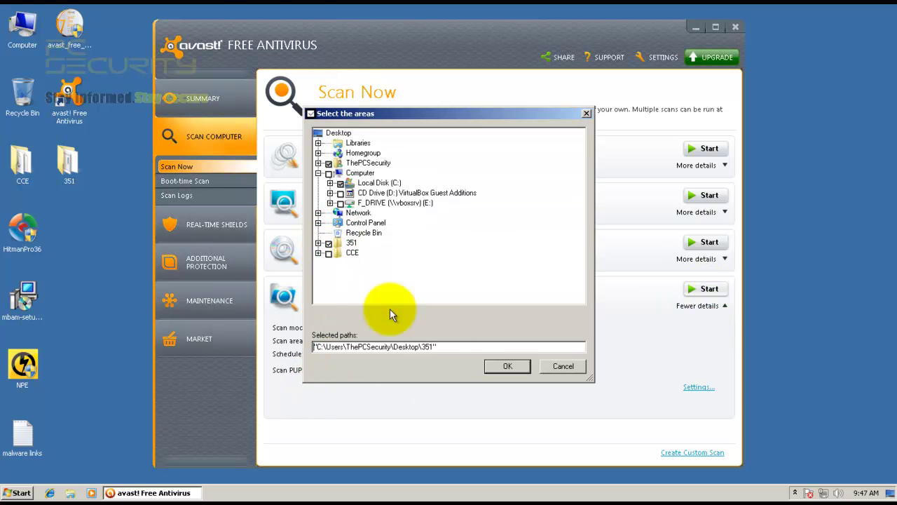
click(500, 366)
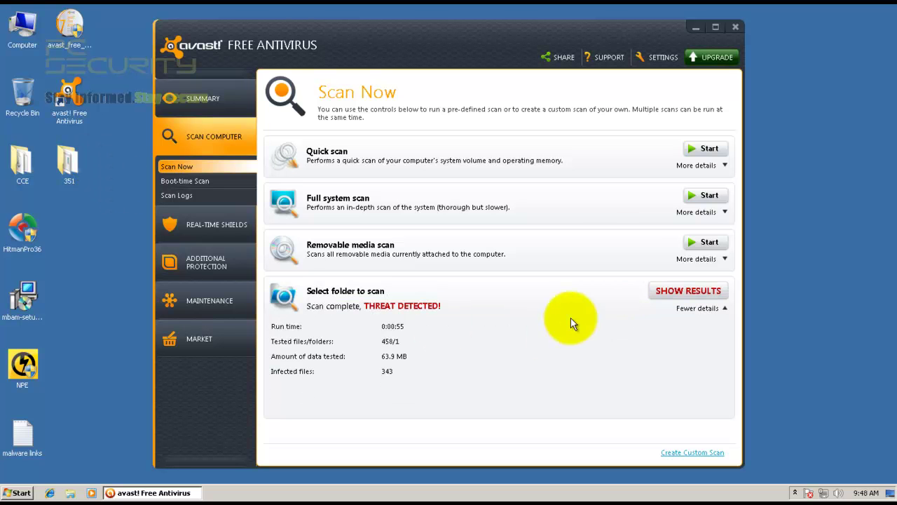
- Set every detected threat's action to Delete and apply it
click(662, 296)
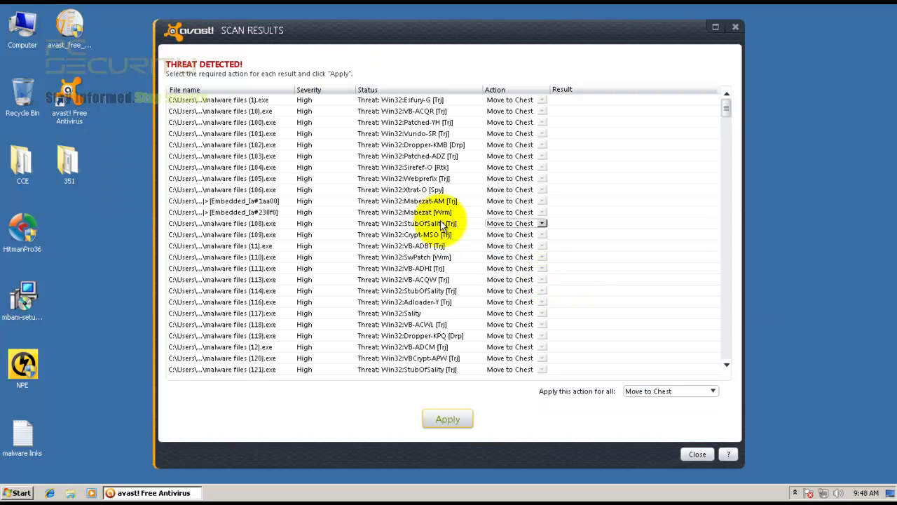
drag(727, 107, 722, 302)
click(671, 394)
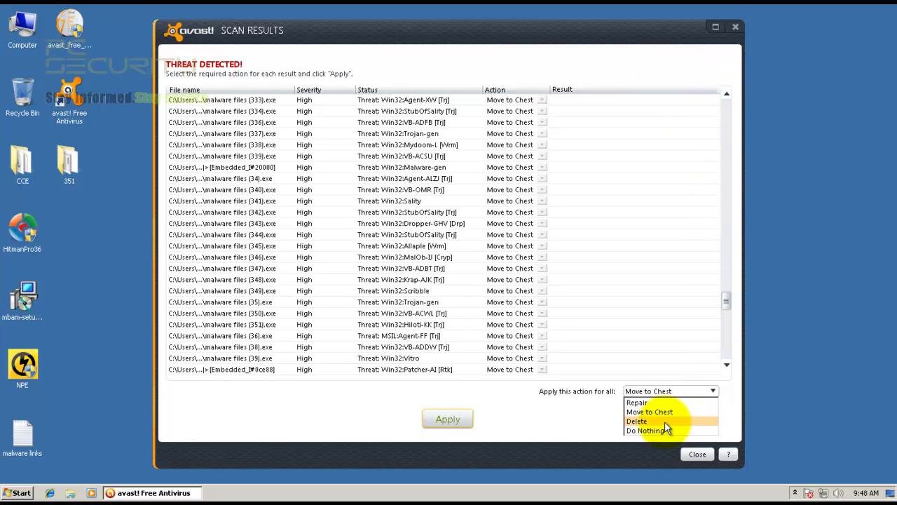
click(663, 420)
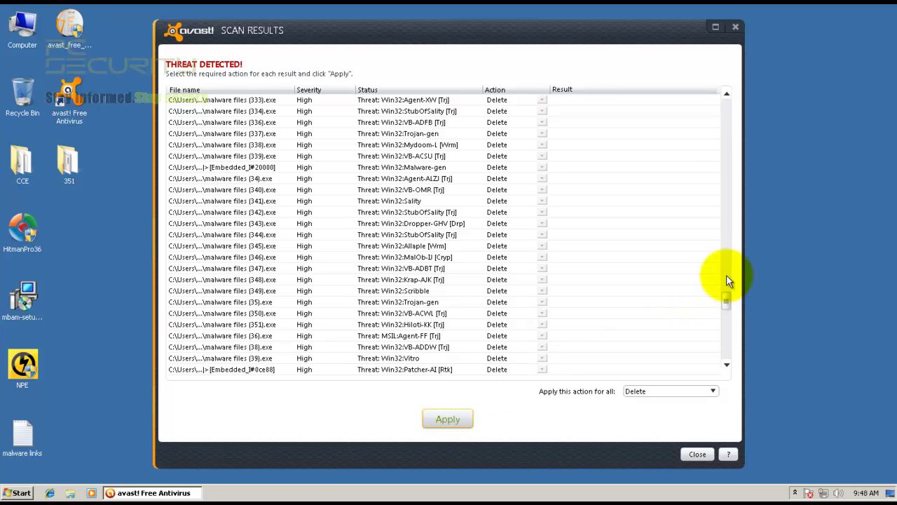
drag(724, 301, 755, 55)
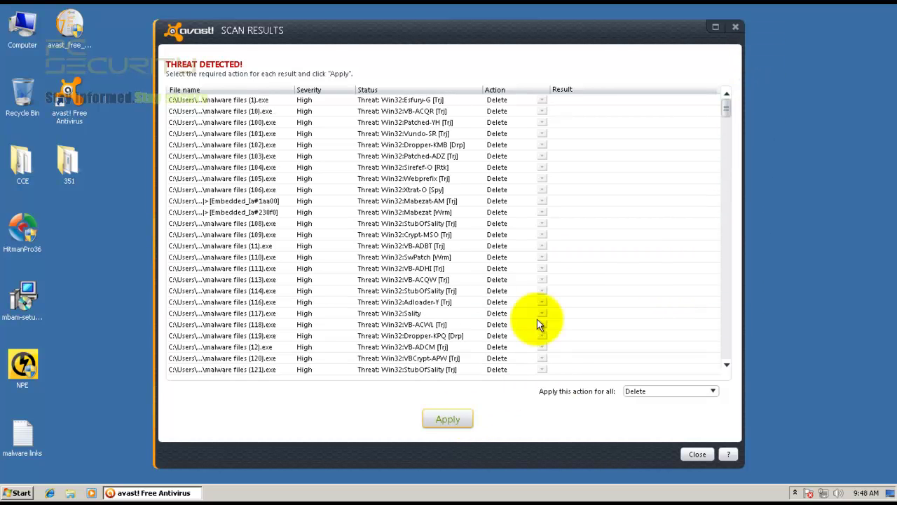
click(457, 421)
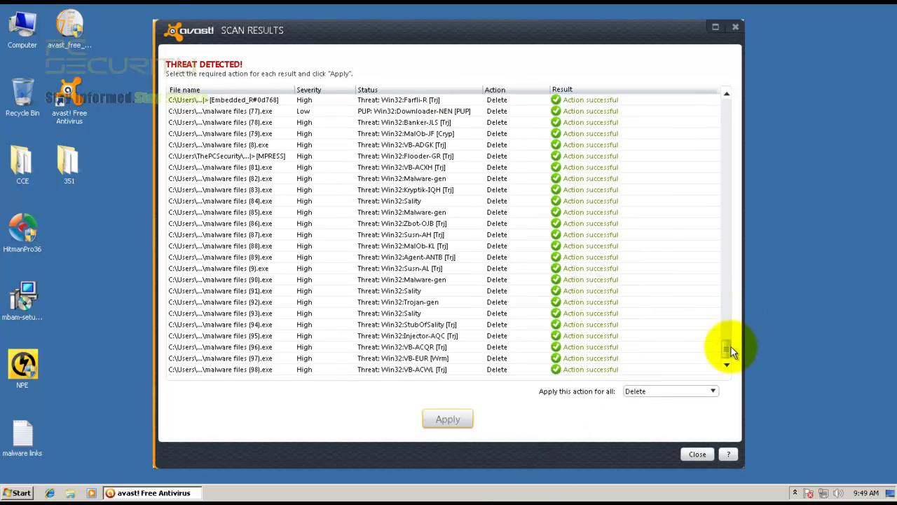
- Review the deletion results, close them and decline the boot-time scan
scroll(731, 343, up, 10)
scroll(749, 146, up, 20)
scroll(748, 167, down, 20)
scroll(715, 365, down, 3)
click(697, 452)
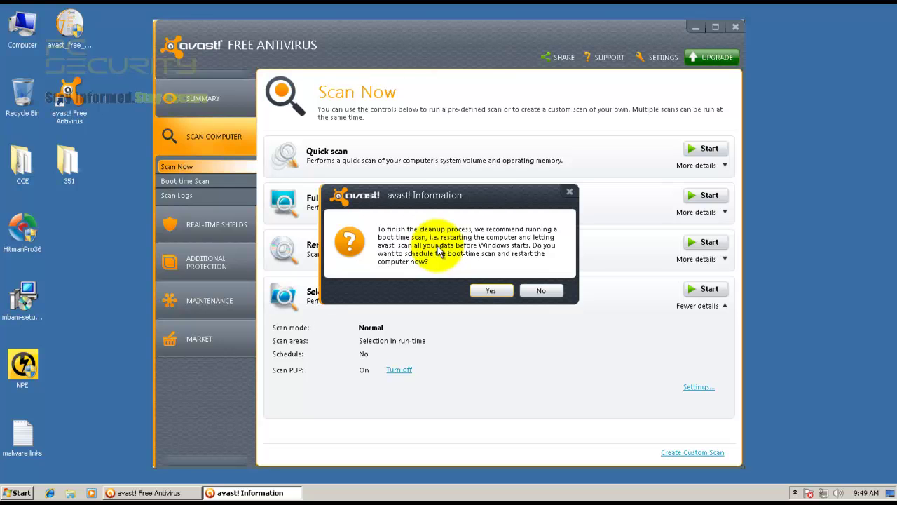
click(539, 290)
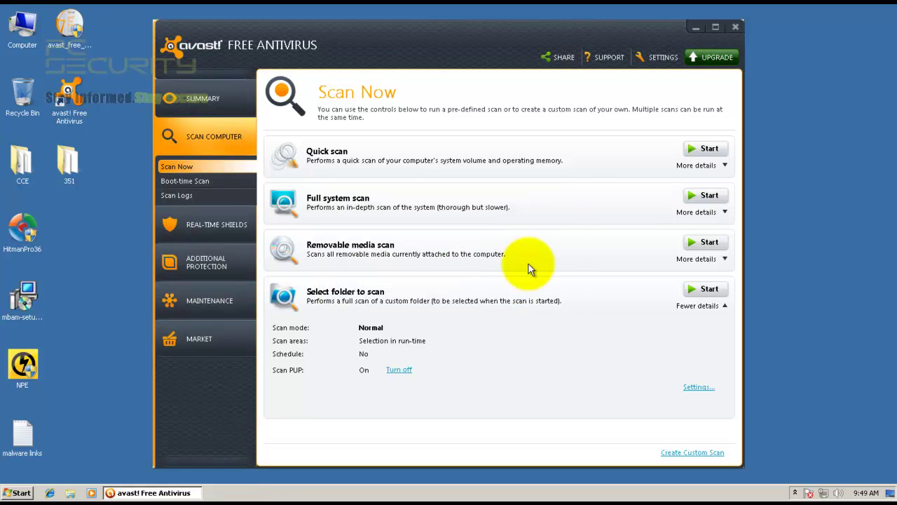
click(736, 27)
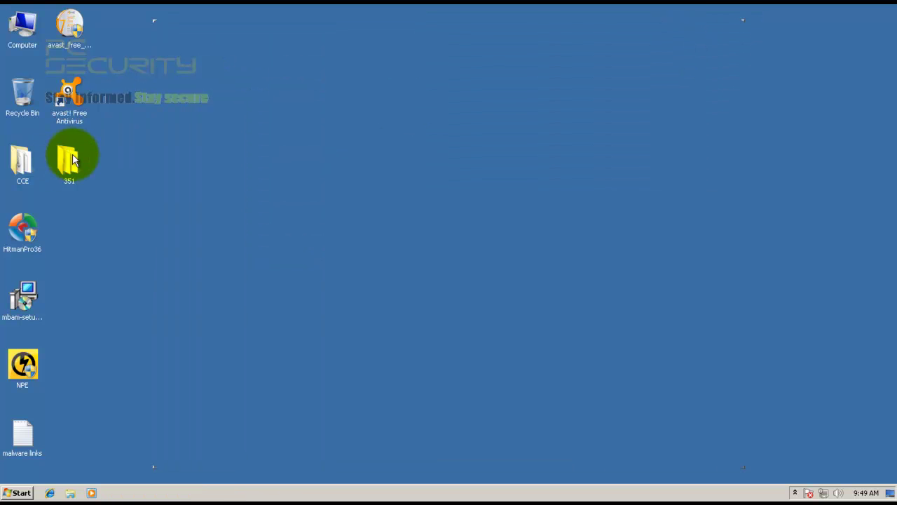
double_click(70, 158)
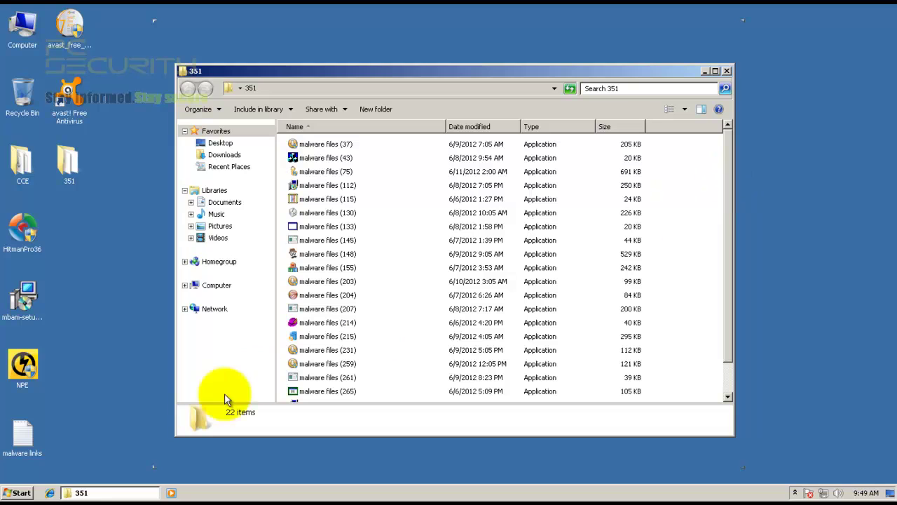
click(18, 493)
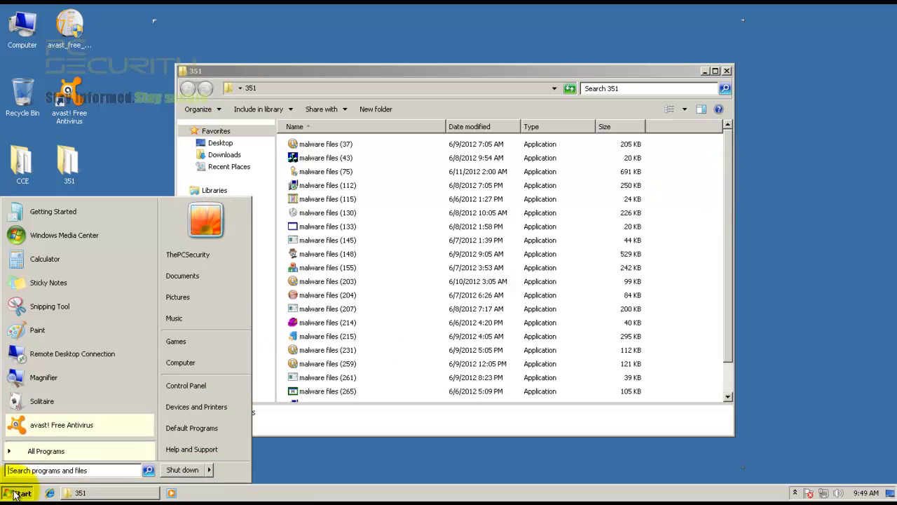
click(38, 262)
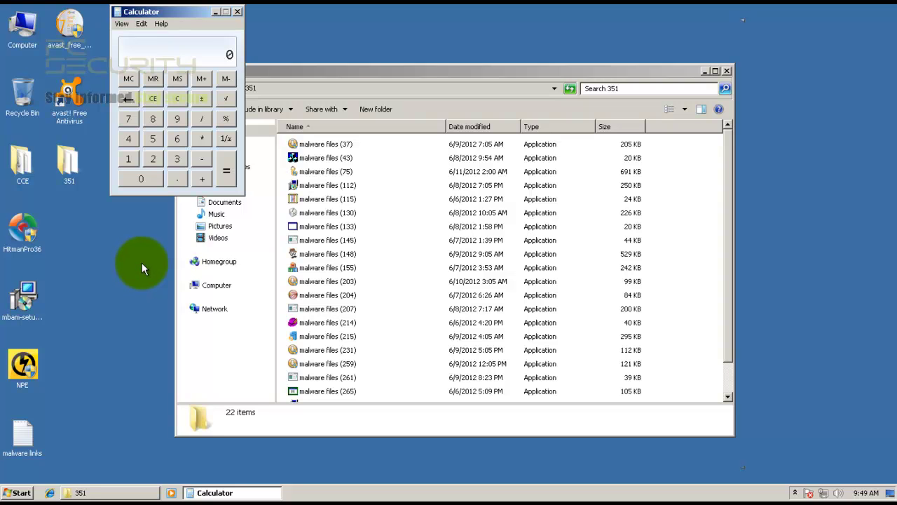
text(351 -)
key(Return)
text(3)
key(Return)
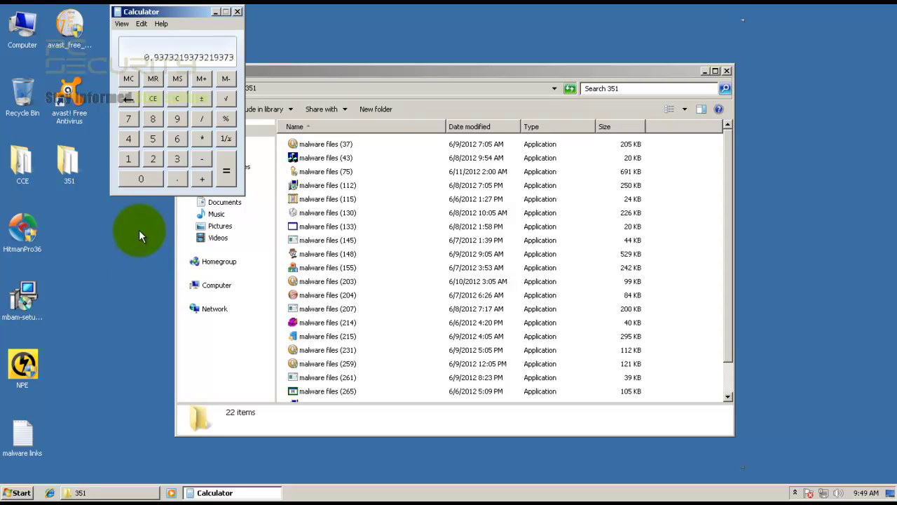
click(237, 12)
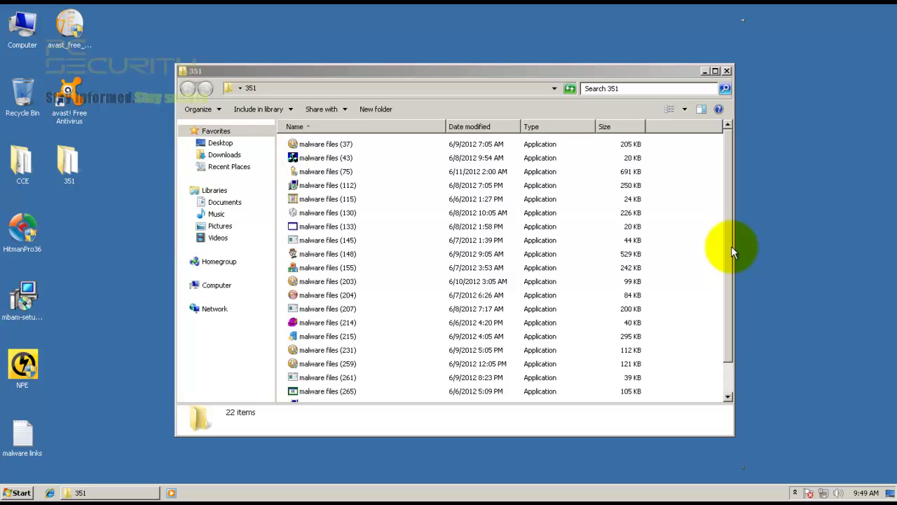
mouse_move(731, 247)
mouse_down()
mouse_move(731, 257)
mouse_move(733, 214)
mouse_move(732, 278)
mouse_move(741, 242)
mouse_up()
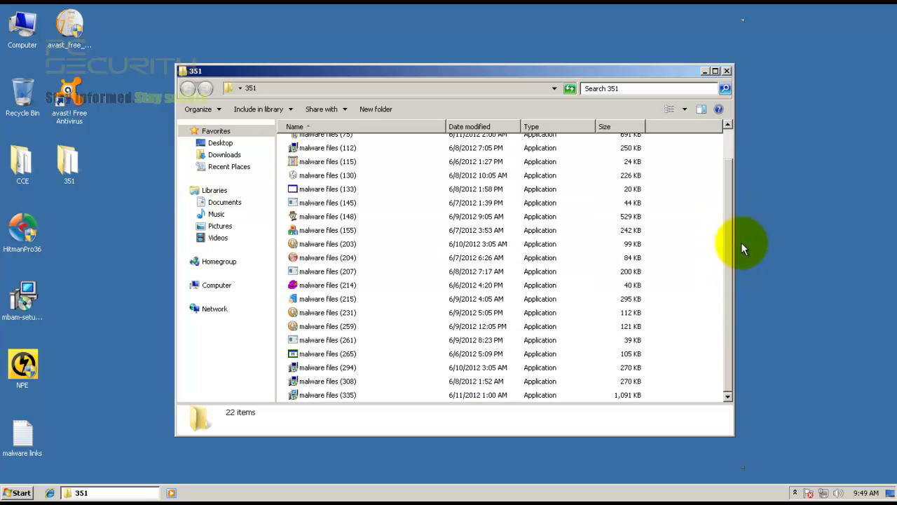
click(726, 71)
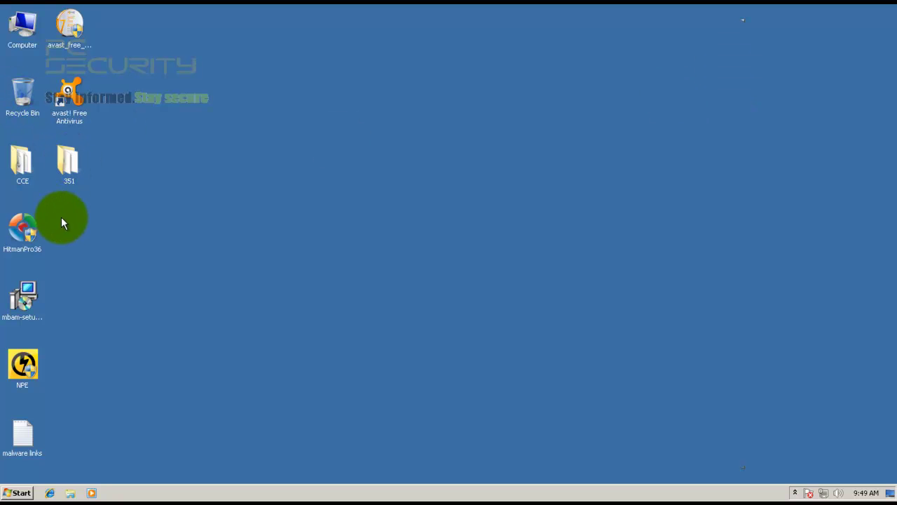
- Open the 351 folder, run malware files (37) with admin rights, then malware files (43)
double_click(70, 168)
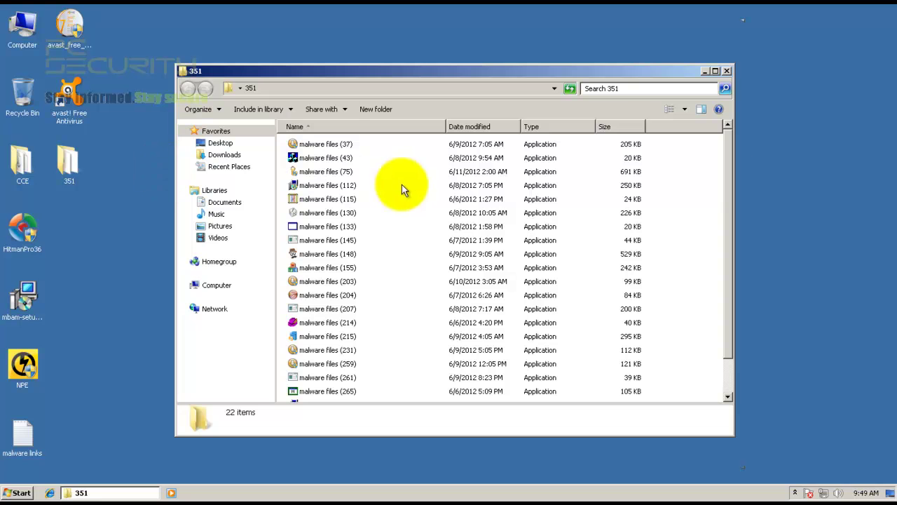
scroll(732, 242, down, 2)
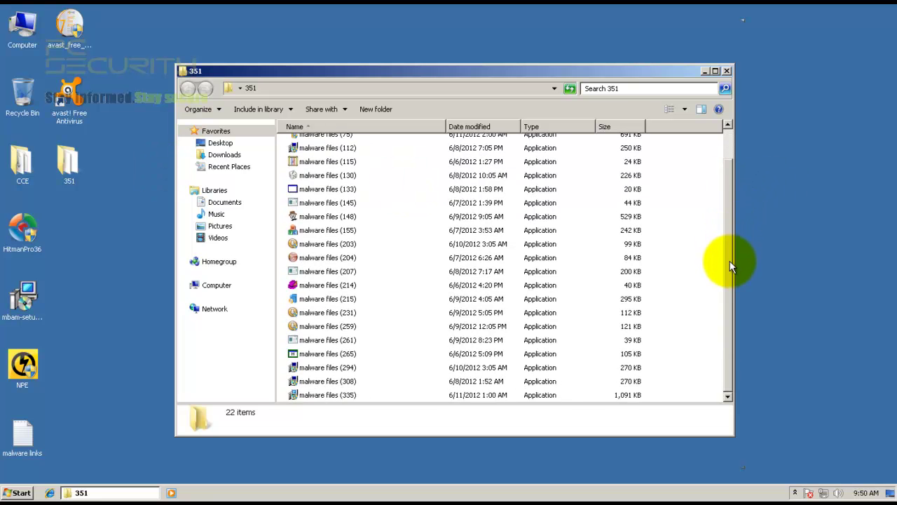
scroll(733, 239, up, 2)
double_click(319, 144)
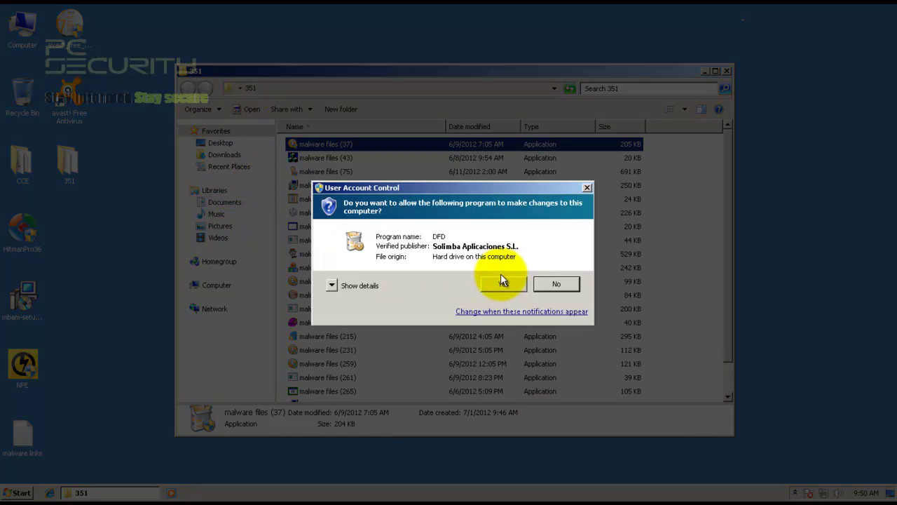
click(502, 283)
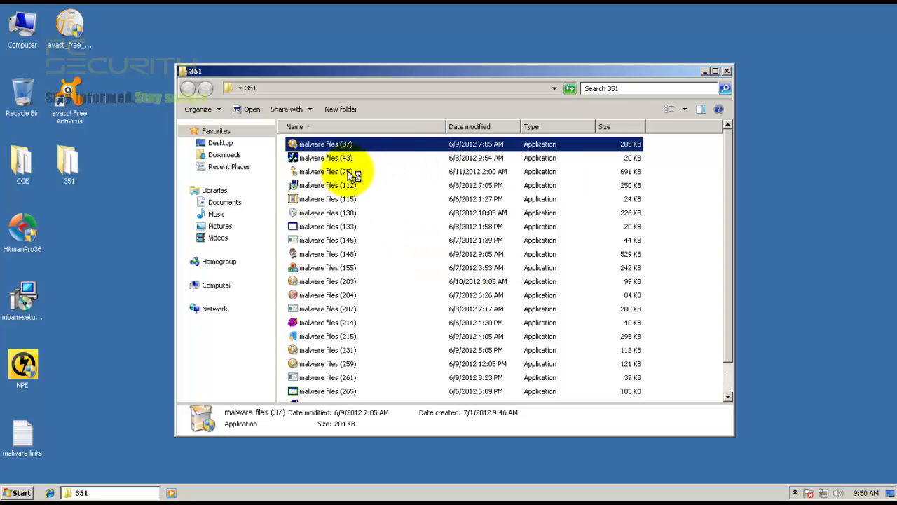
click(326, 160)
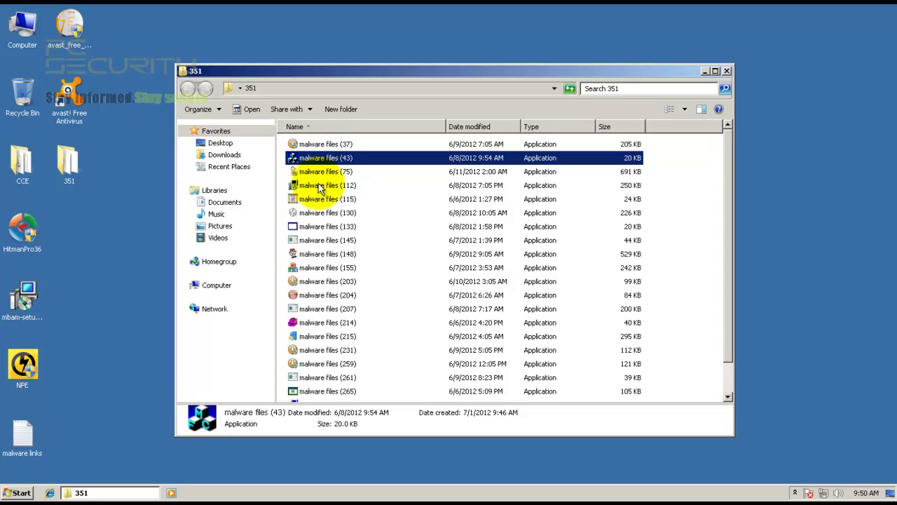
double_click(310, 160)
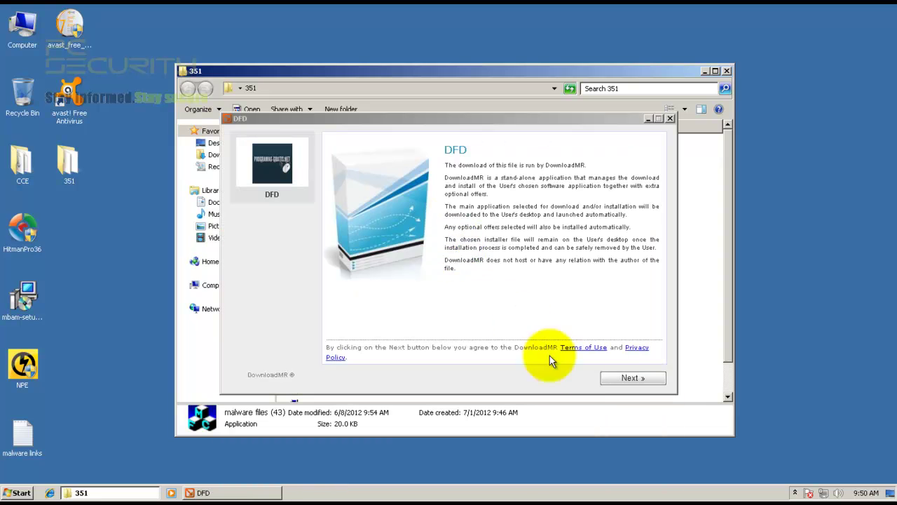
- Pass the intro, Sea app and Babylon 9 offer pages, leaving offers accepted, to begin downloading
click(618, 382)
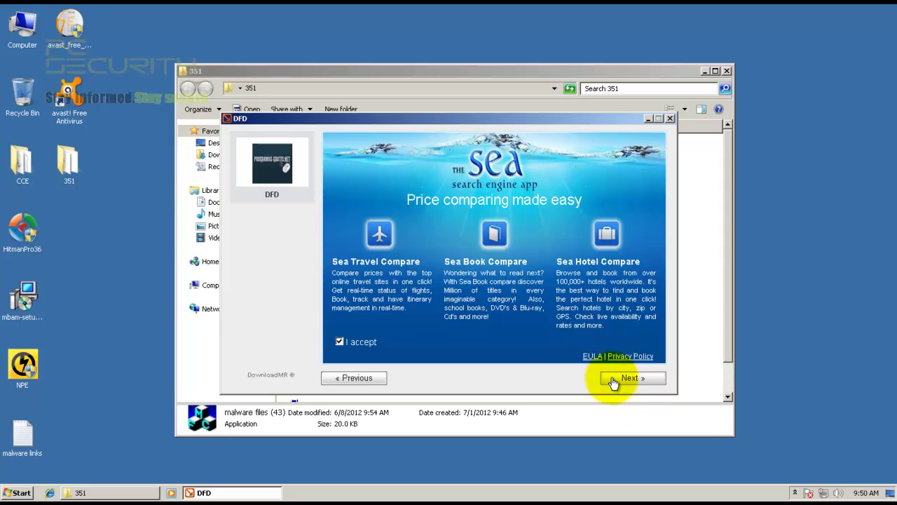
click(615, 382)
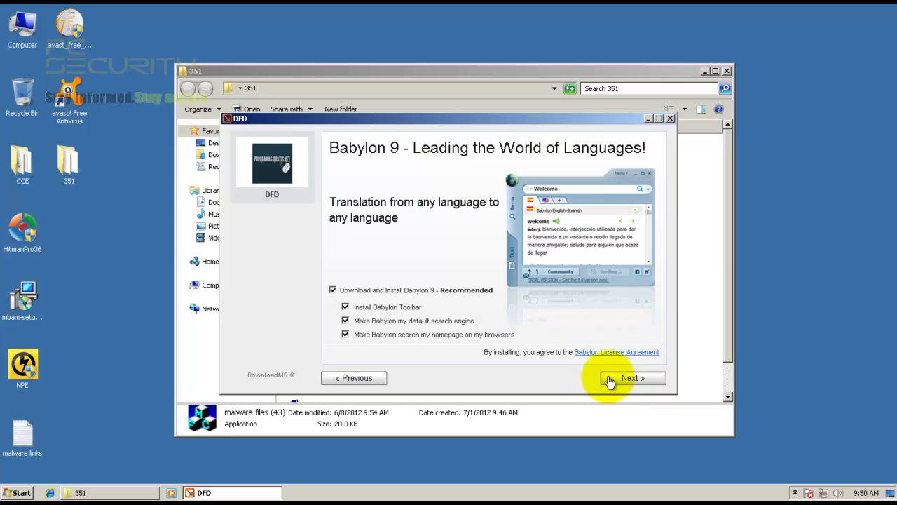
click(631, 381)
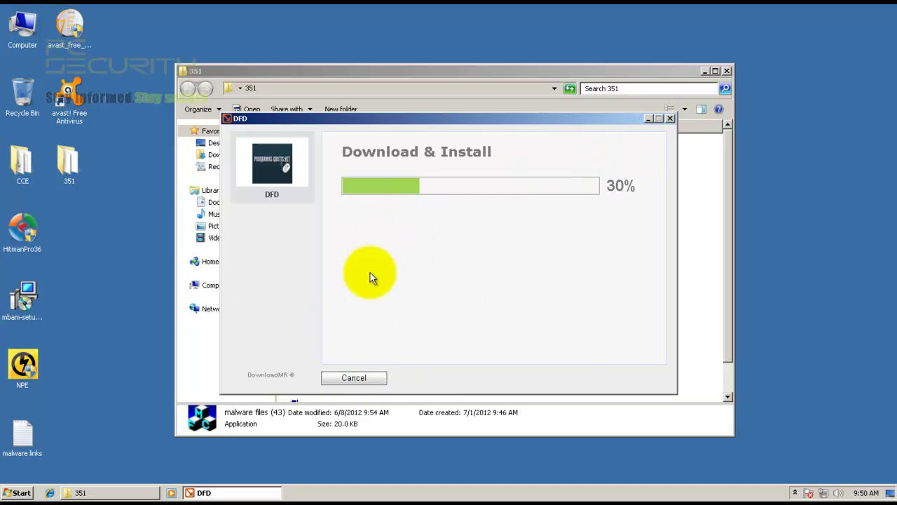
- Open the new dfdv1.0 archive from the desktop, then close it
click(648, 119)
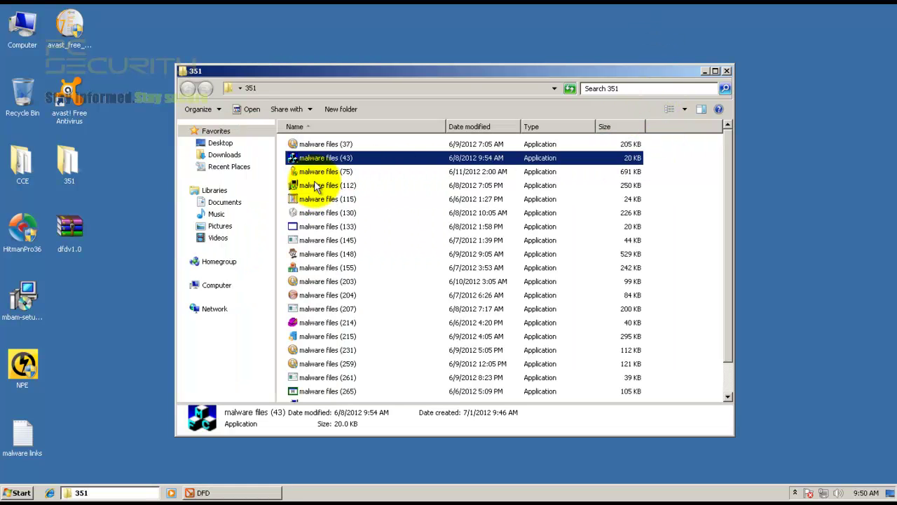
double_click(72, 238)
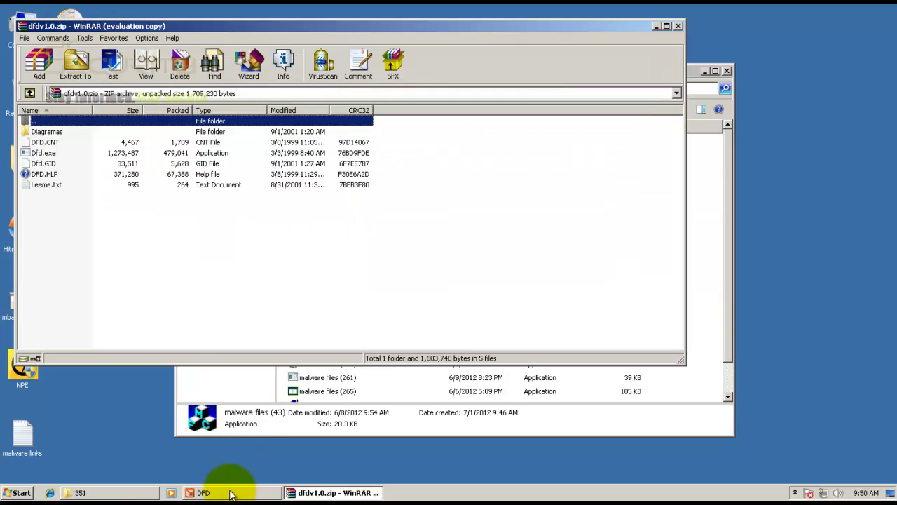
click(231, 493)
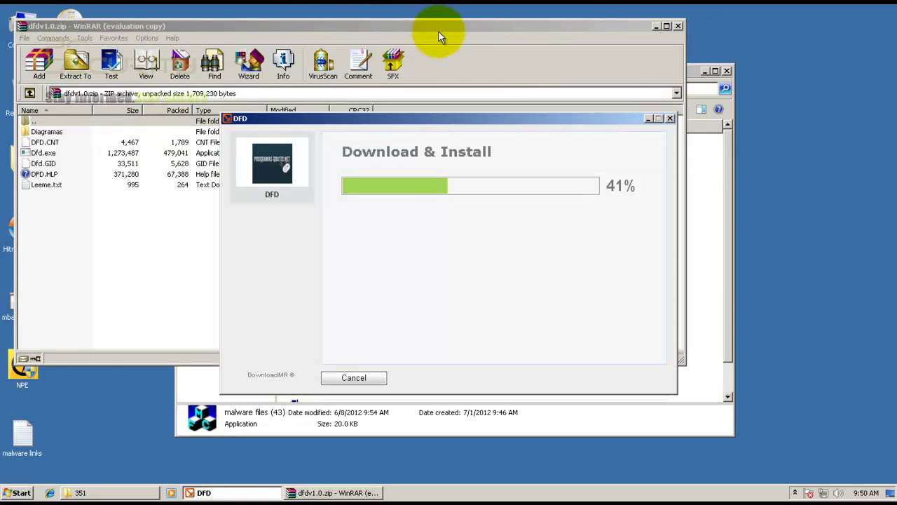
click(678, 27)
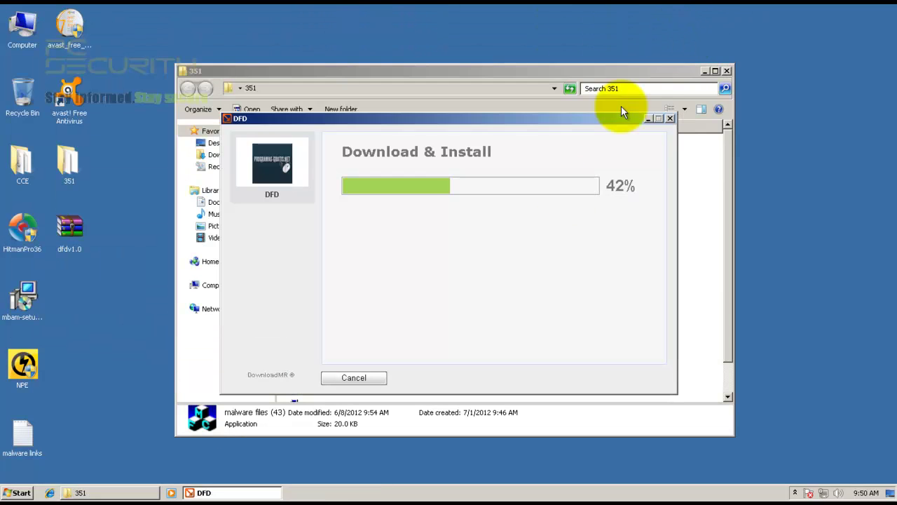
click(646, 119)
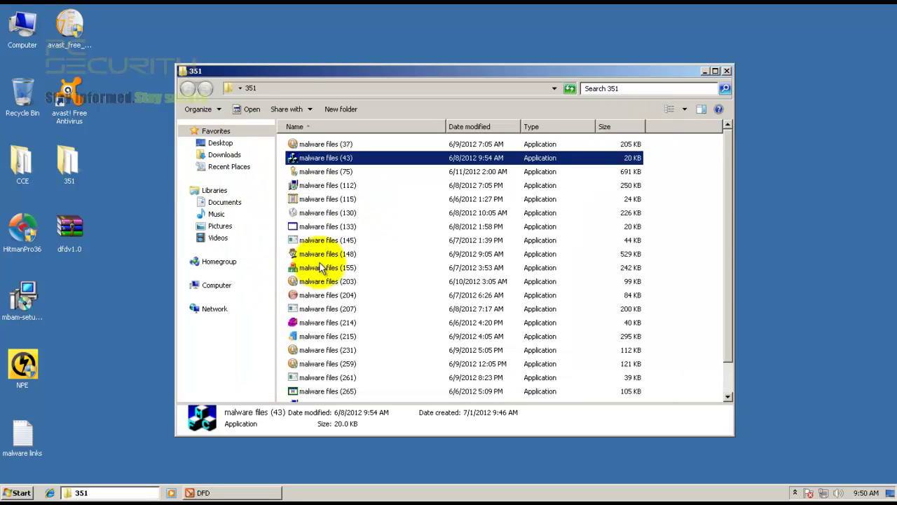
- Try samples 133, 207, 294, 308 and 265, dismissing the .NET and crash errors
click(306, 232)
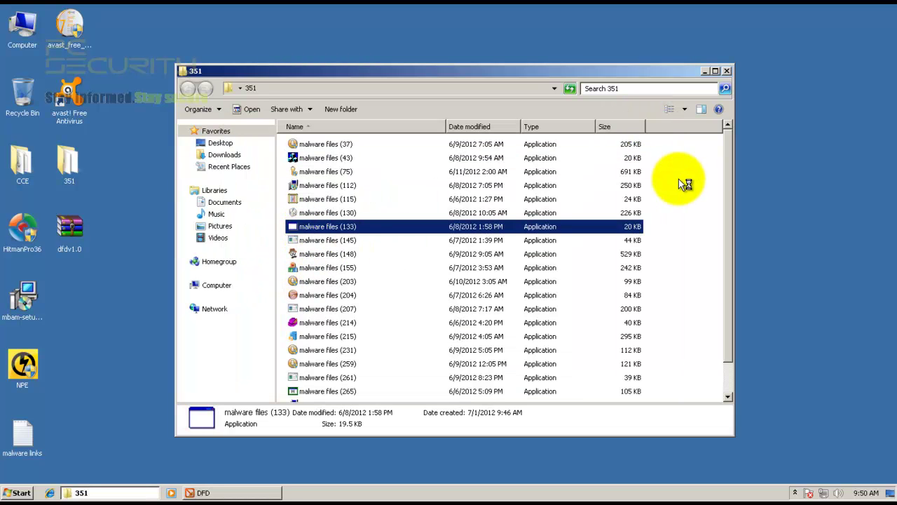
drag(731, 185, 728, 220)
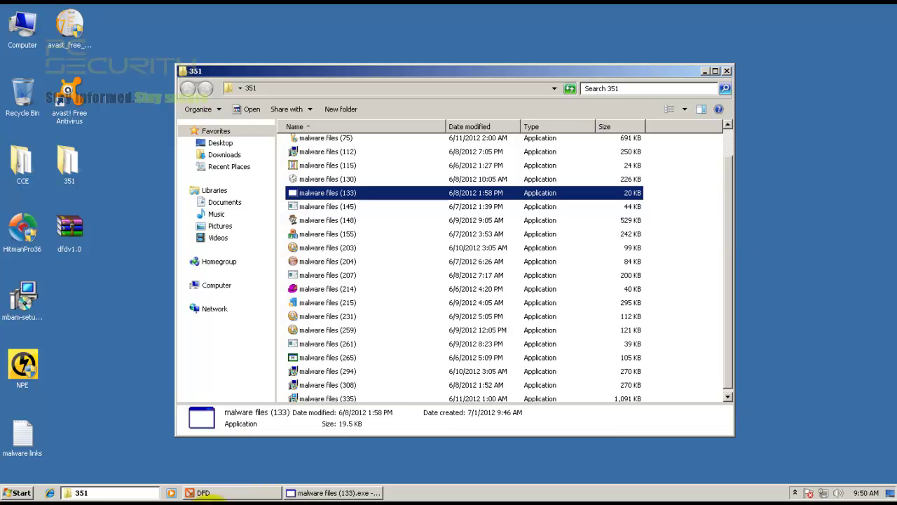
click(311, 492)
click(537, 301)
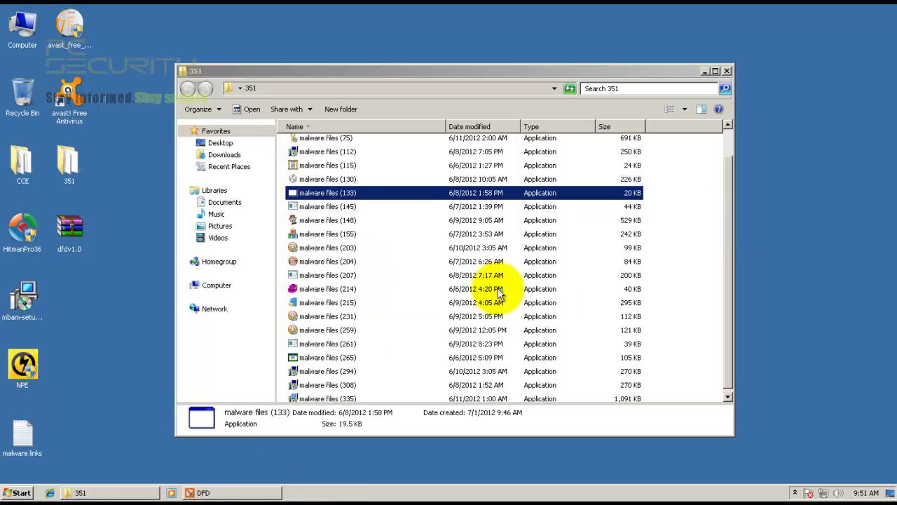
click(310, 275)
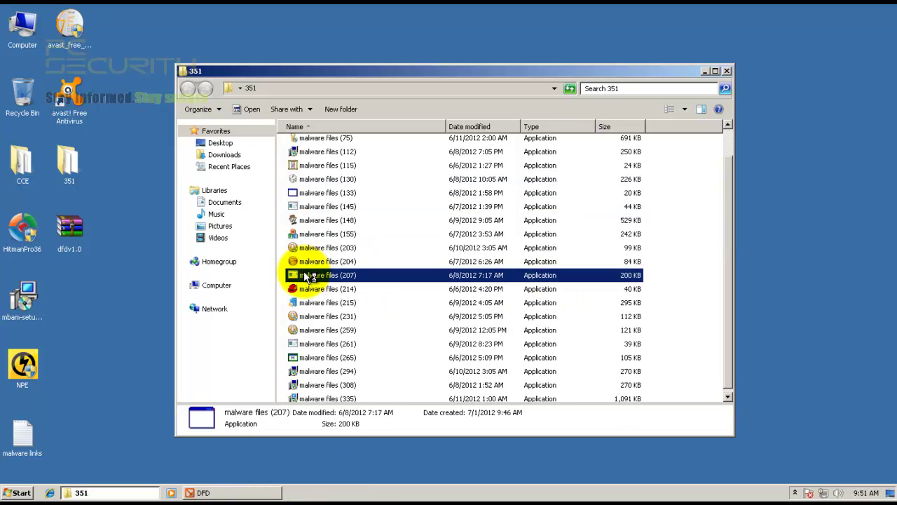
click(326, 371)
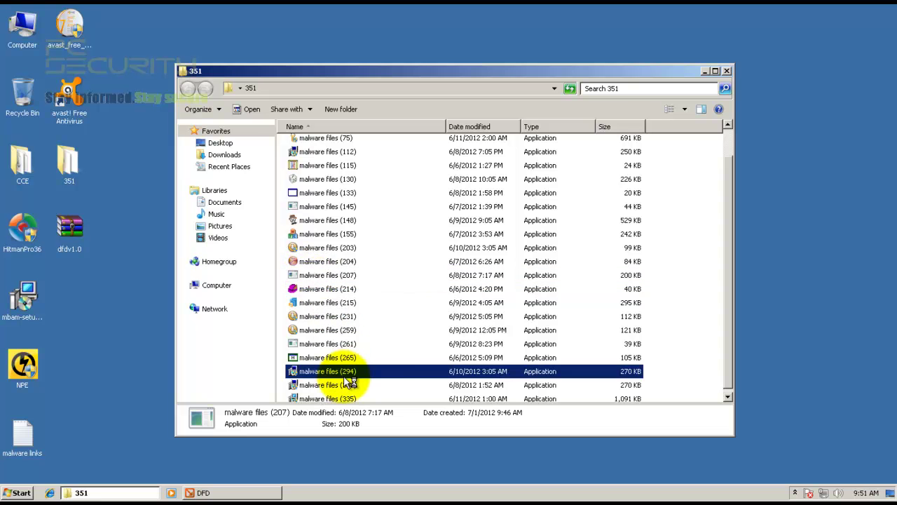
scroll(729, 303, down, 1)
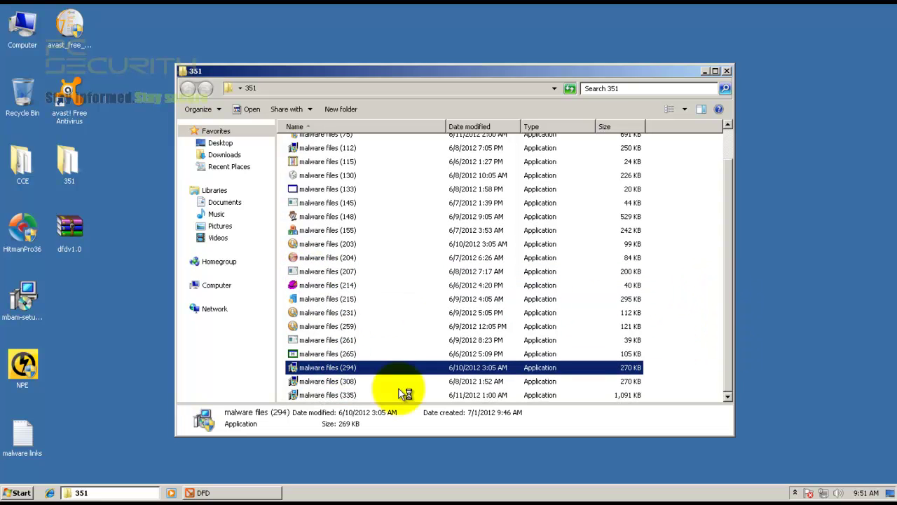
click(311, 382)
click(303, 356)
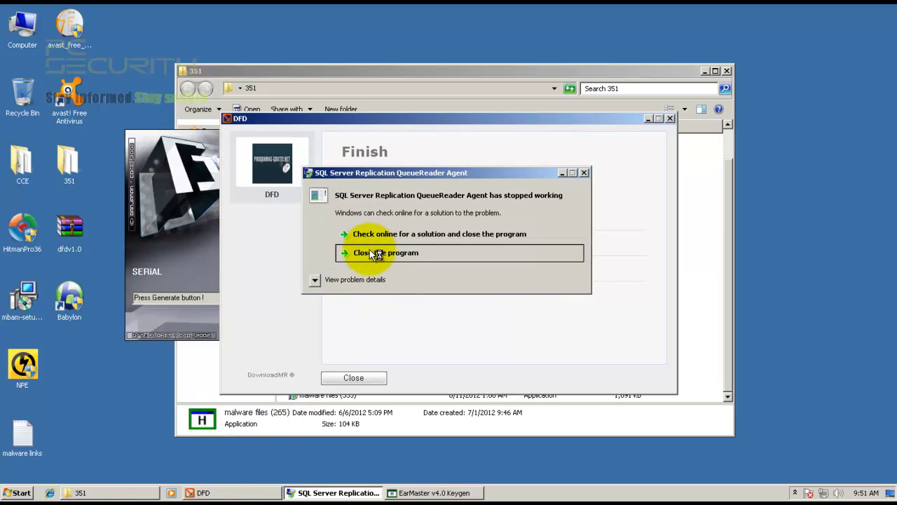
click(371, 251)
- Reposition the EarMaster keygen, run malware files (207) and close its crash message
click(170, 208)
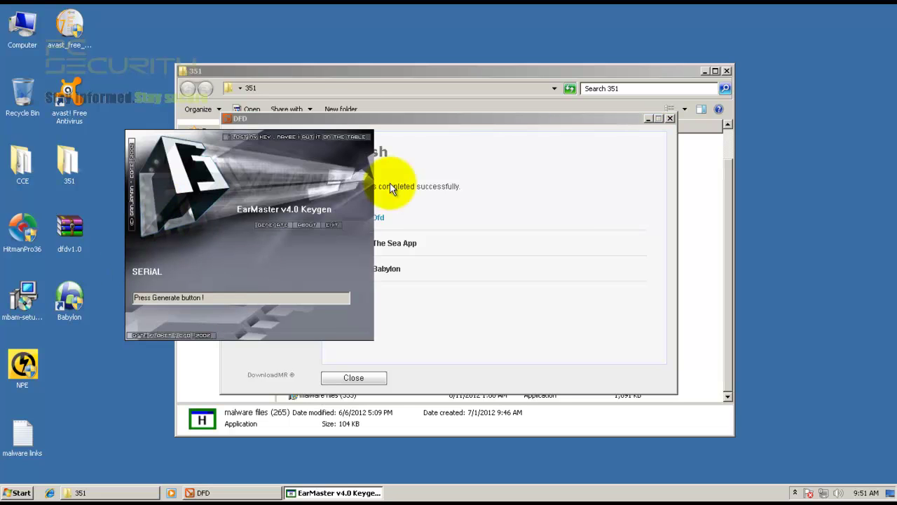
drag(270, 156, 246, 189)
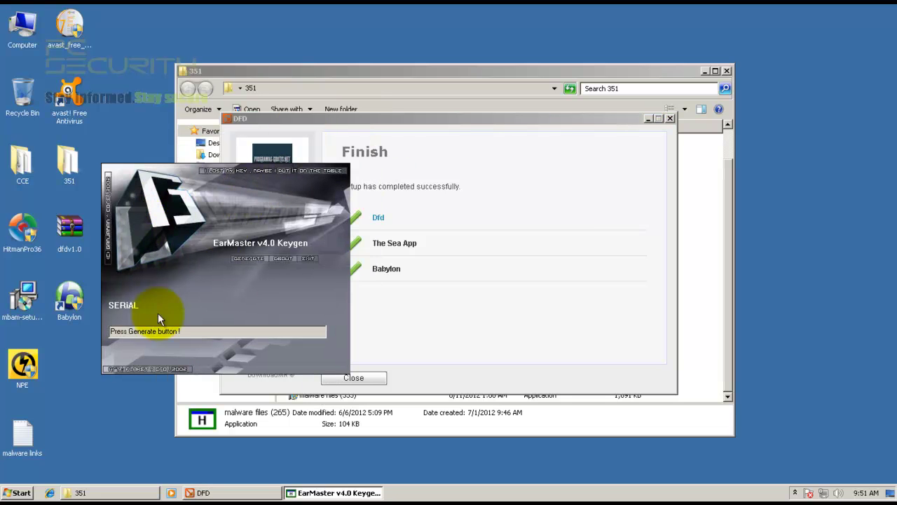
click(357, 376)
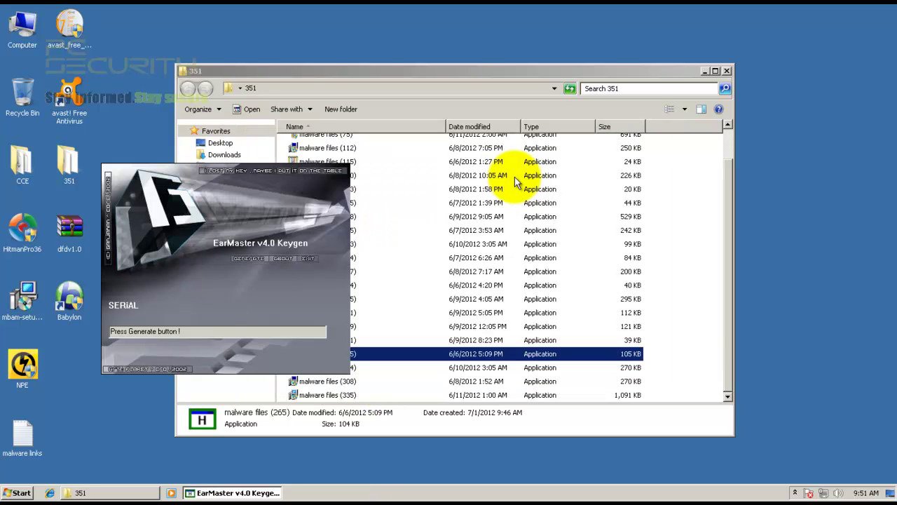
click(382, 299)
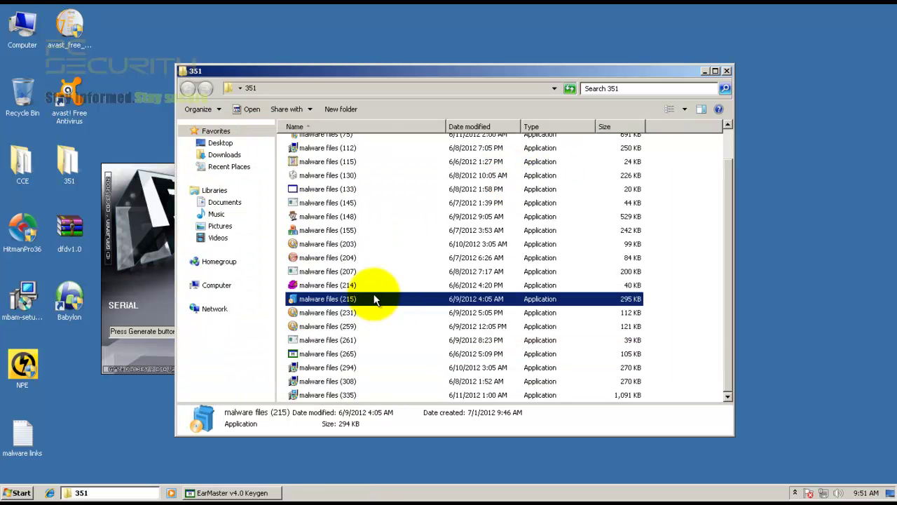
double_click(344, 272)
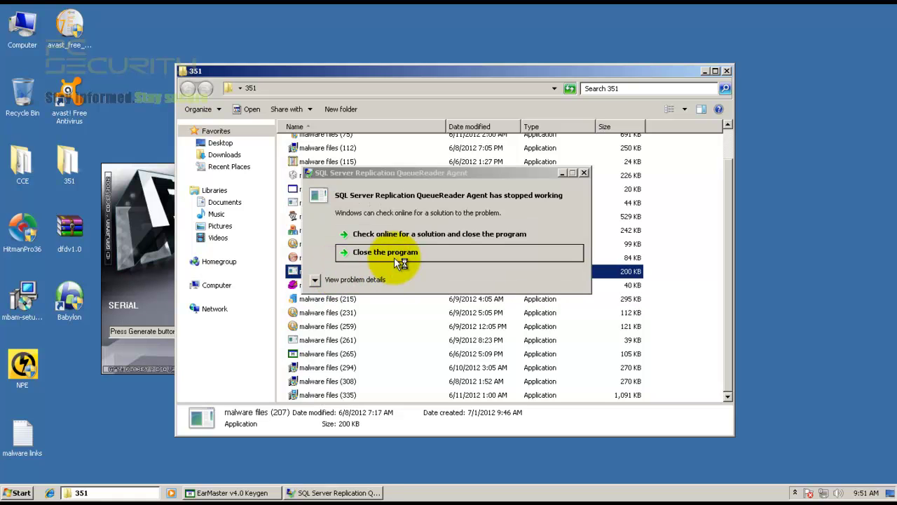
click(401, 263)
click(309, 231)
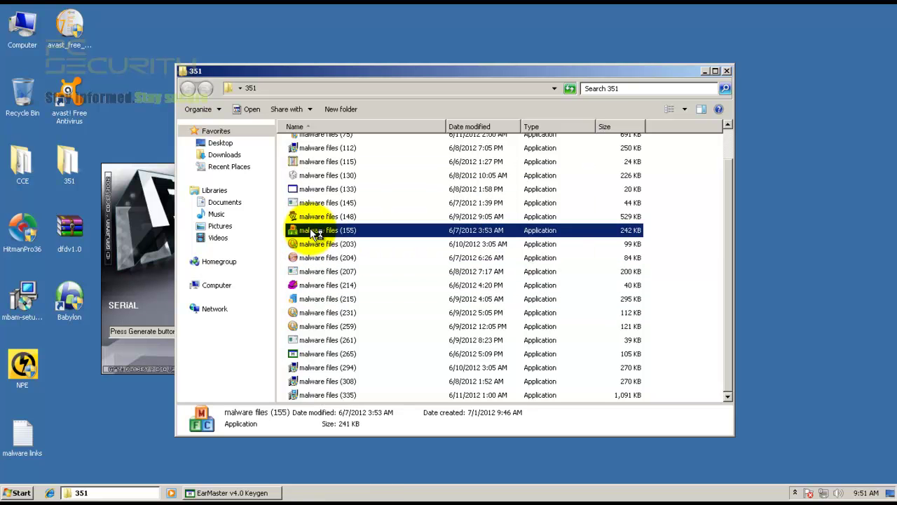
click(329, 217)
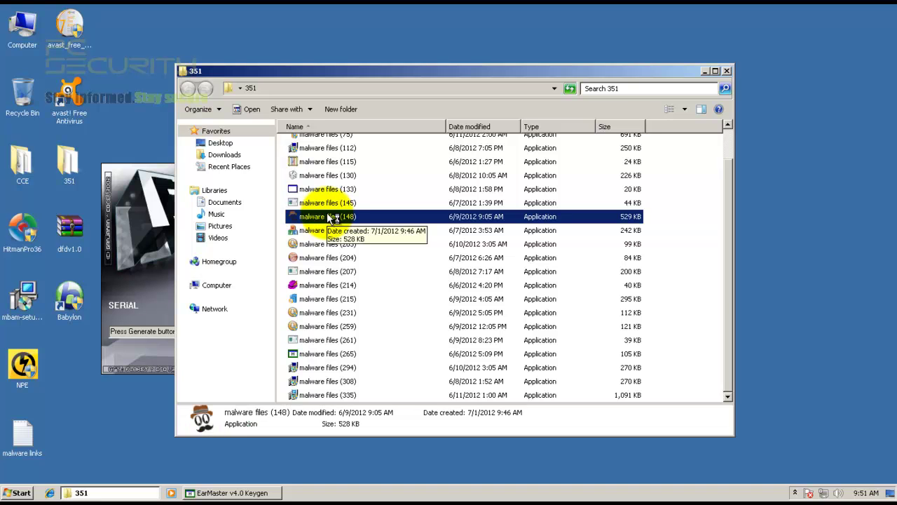
- Close the 351 folder window and the EarMaster keygen window
click(727, 71)
drag(226, 208, 467, 223)
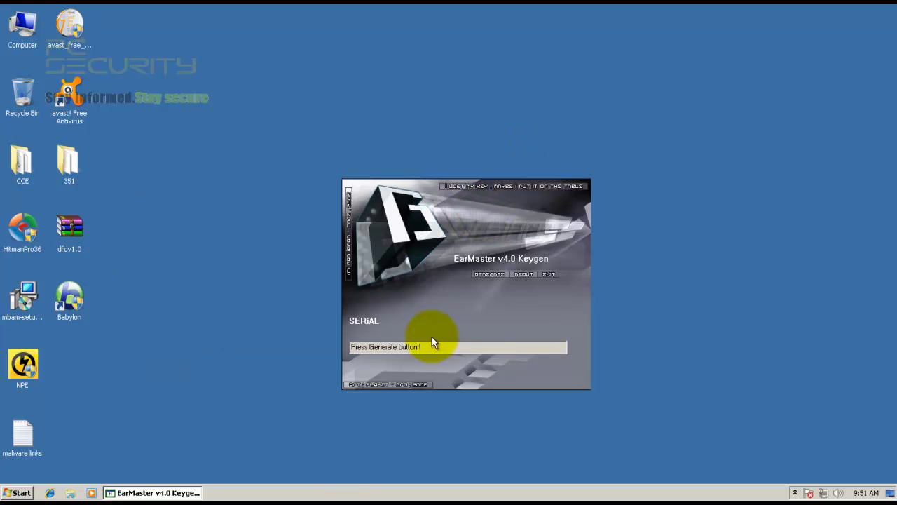
right_click(168, 489)
click(166, 476)
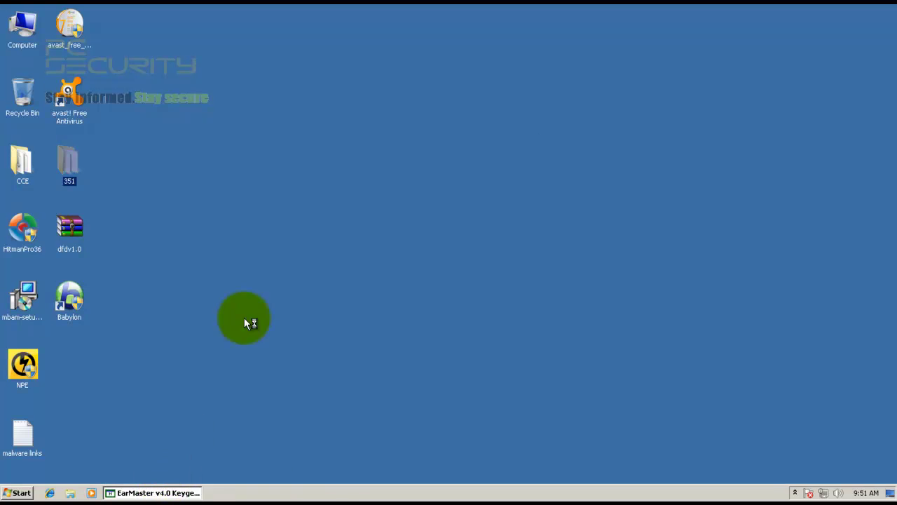
- Refresh the desktop and dismiss the missing DelFile.bat error
right_click(291, 226)
click(319, 253)
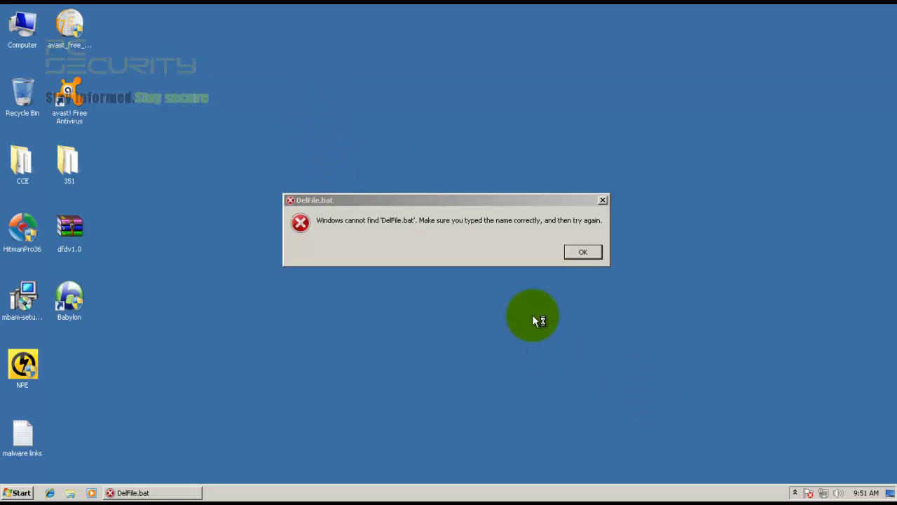
click(581, 256)
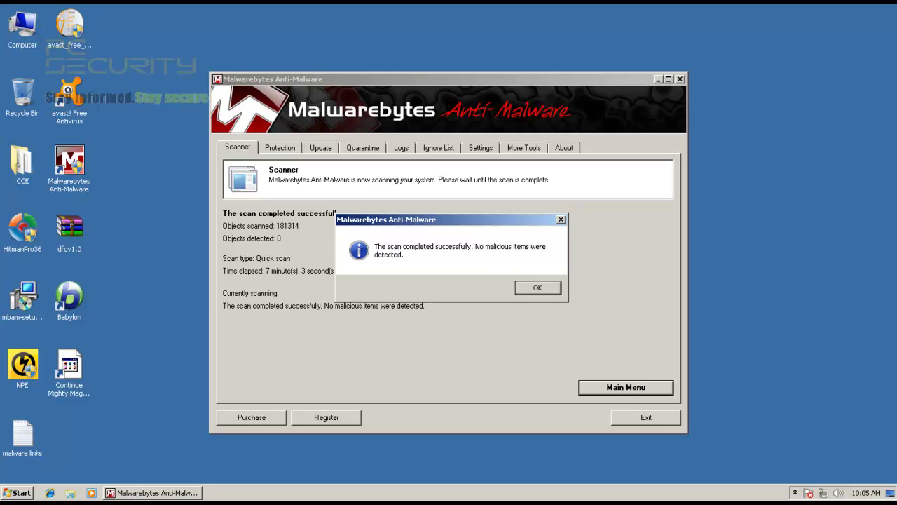
- Acknowledge the 0-detections scan message and close Malwarebytes Anti-Malware
key(Return)
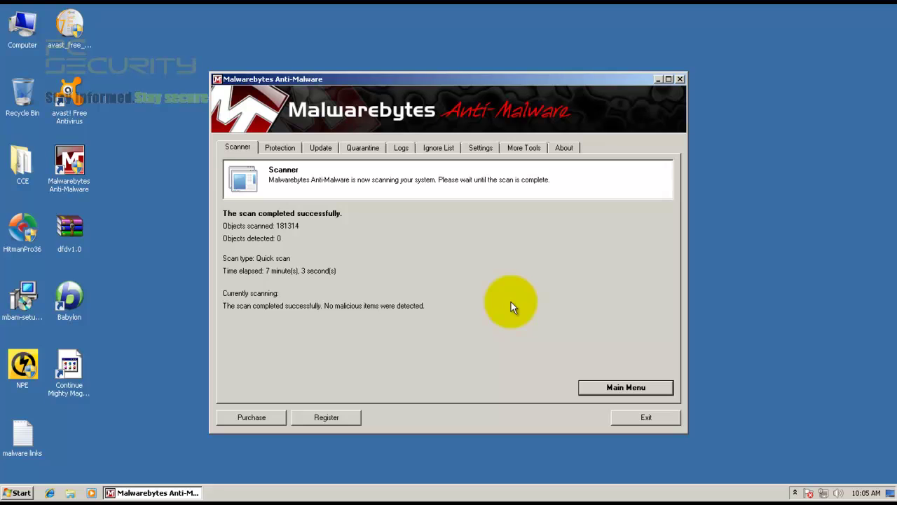
key(alt+F4)
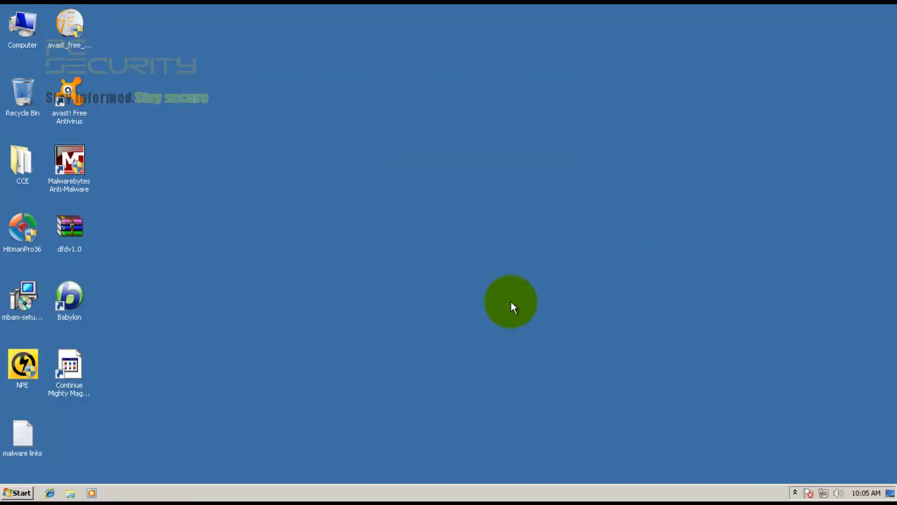
- Run HitmanPro36 from the desktop, allow it, and close the no-threats results
key(h)
key(Return)
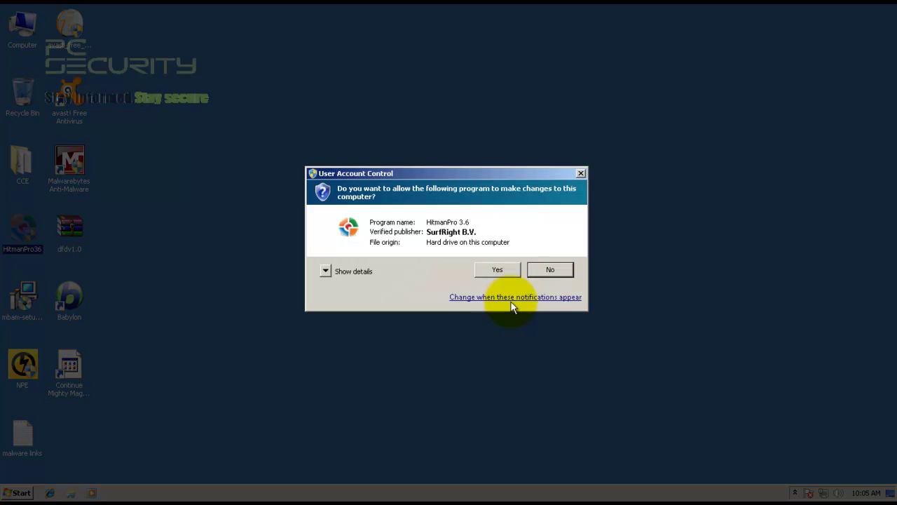
key(alt+y)
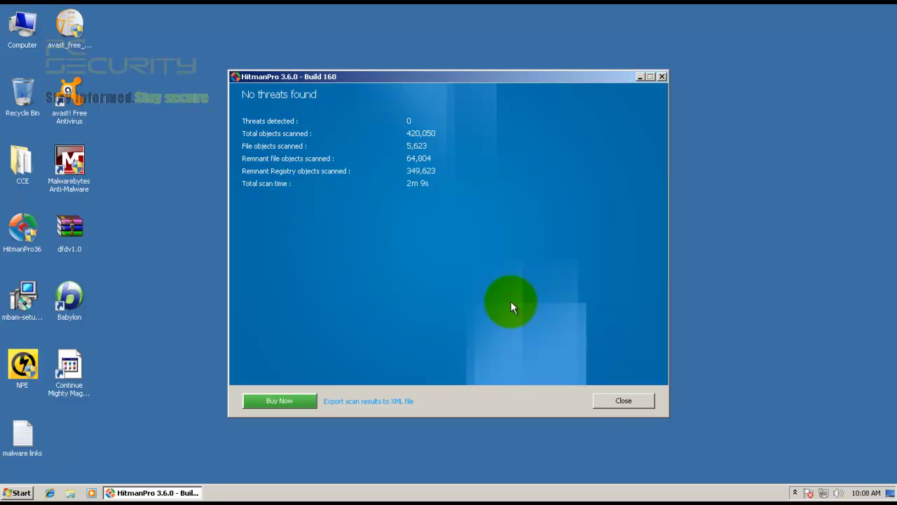
key(Return)
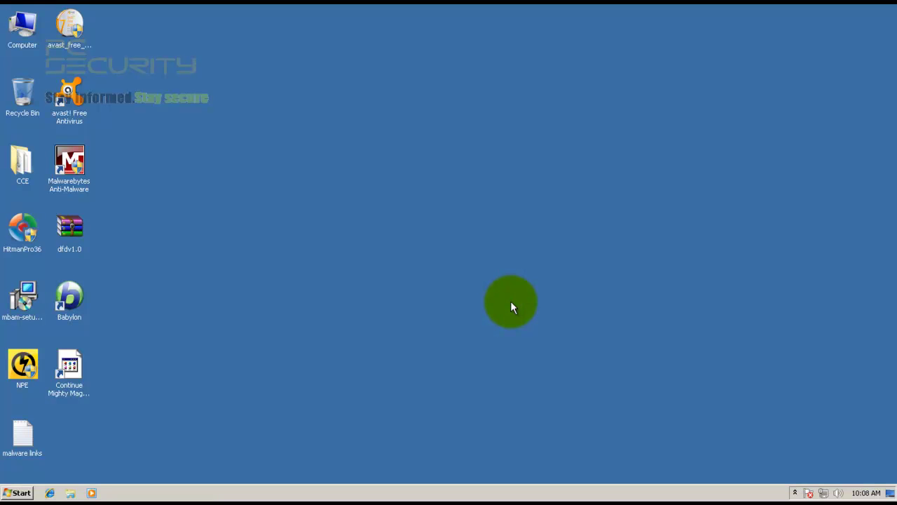
- Open avast from the tray and reach the Behavior Shield expert settings under Real-time Shields
key(super+b)
key(Return)
key(Return)
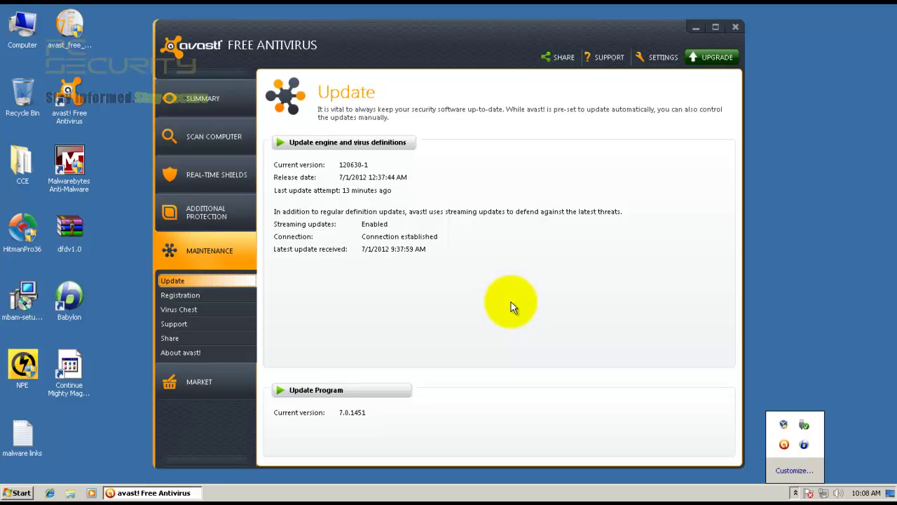
key(Down)
key(Down)
key(Down)
key(Down)
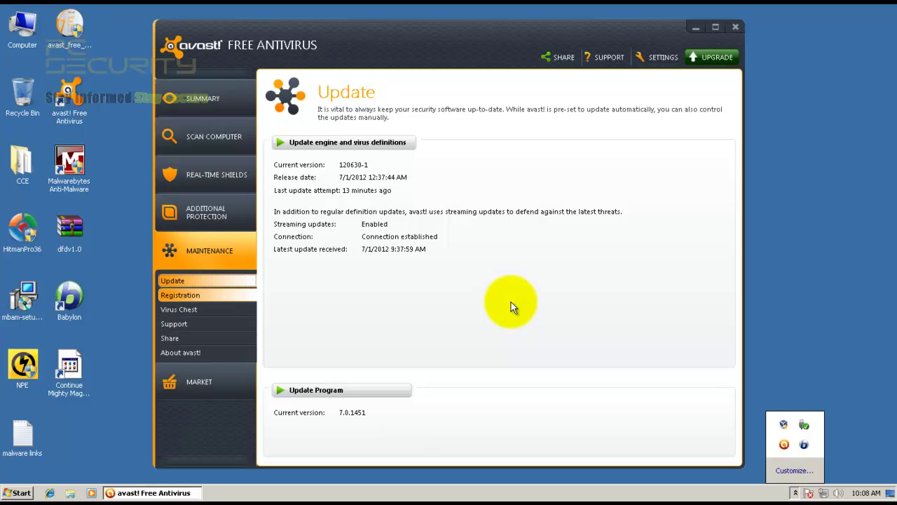
key(Tab)
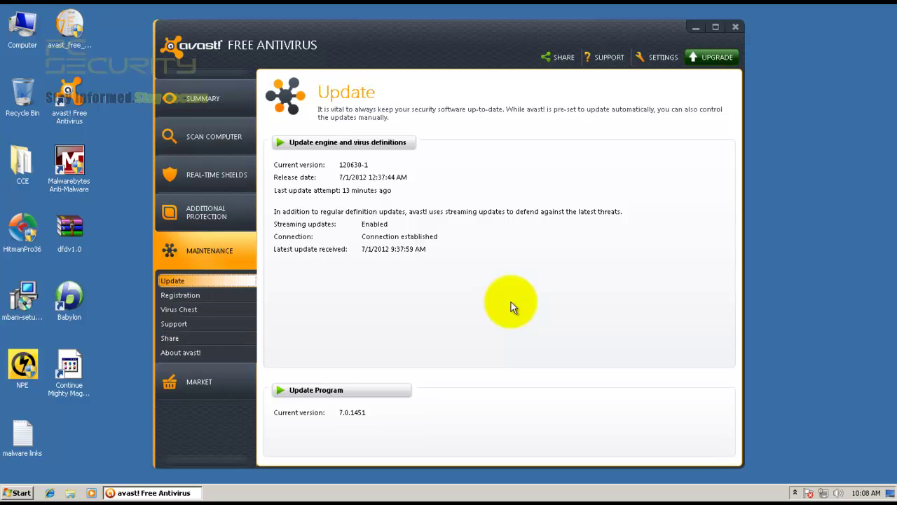
key(Up)
key(Up)
key(Return)
key(Up)
key(Return)
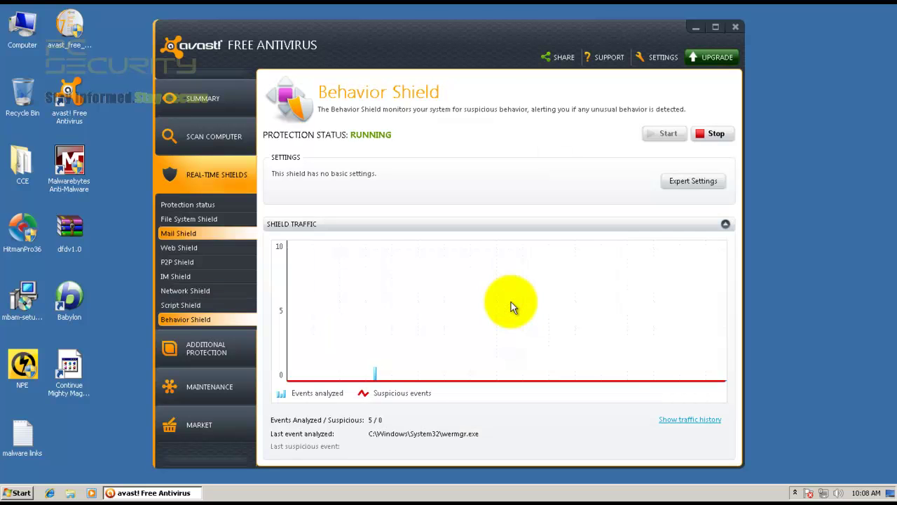
key(Tab)
key(Return)
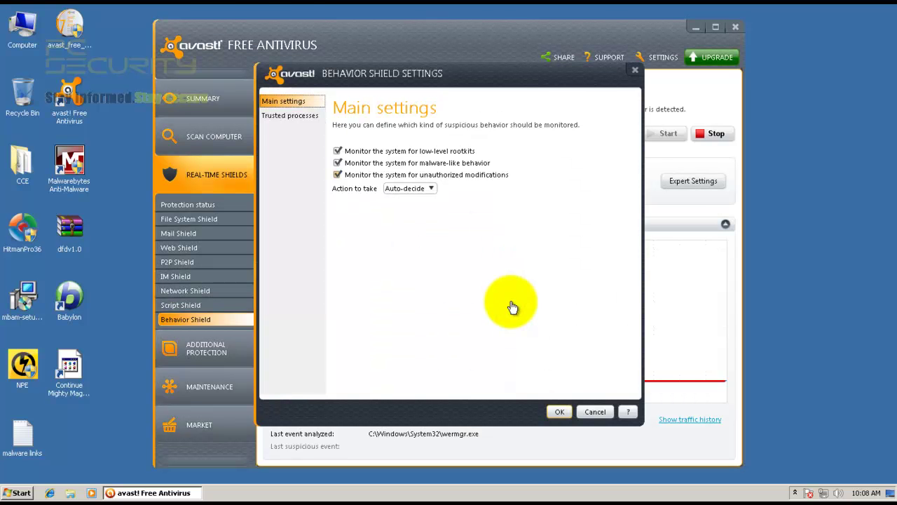
- Set the Behavior Shield's action to take to Ask, then back to Auto-decide
key(alt+Down)
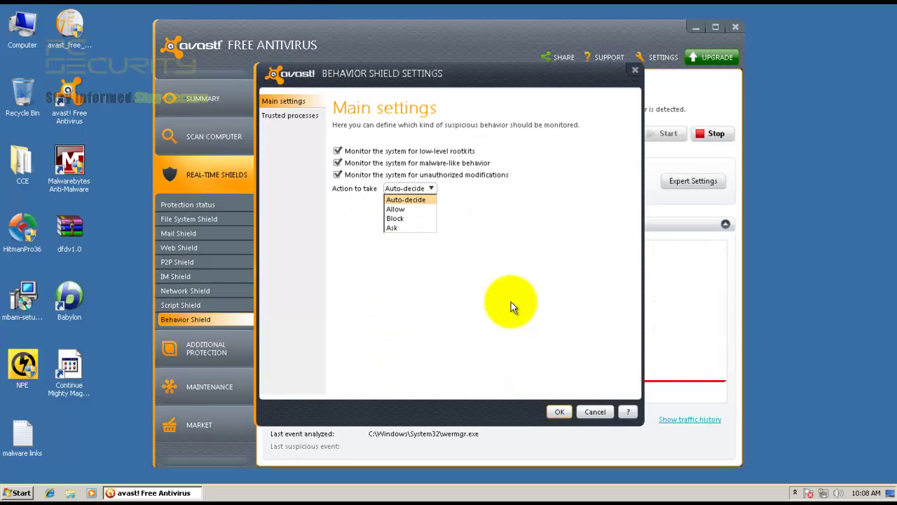
key(Down)
key(Down)
key(Down)
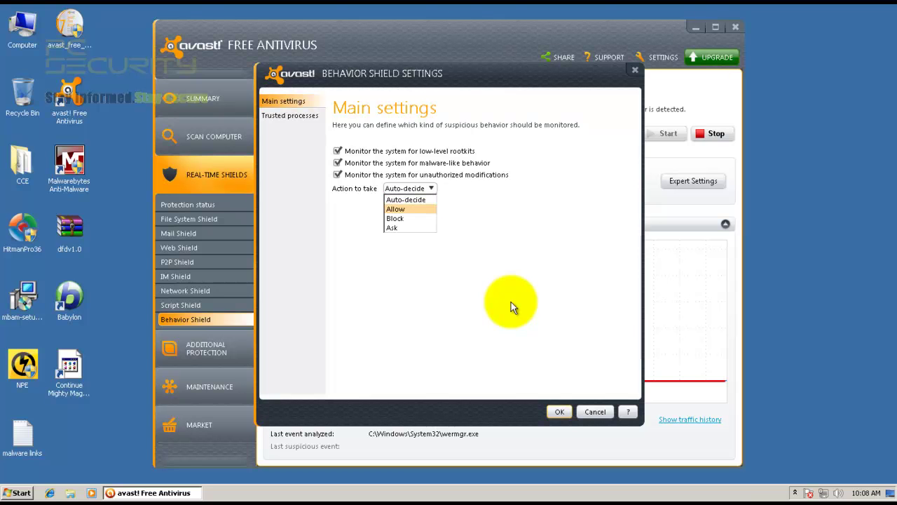
key(Return)
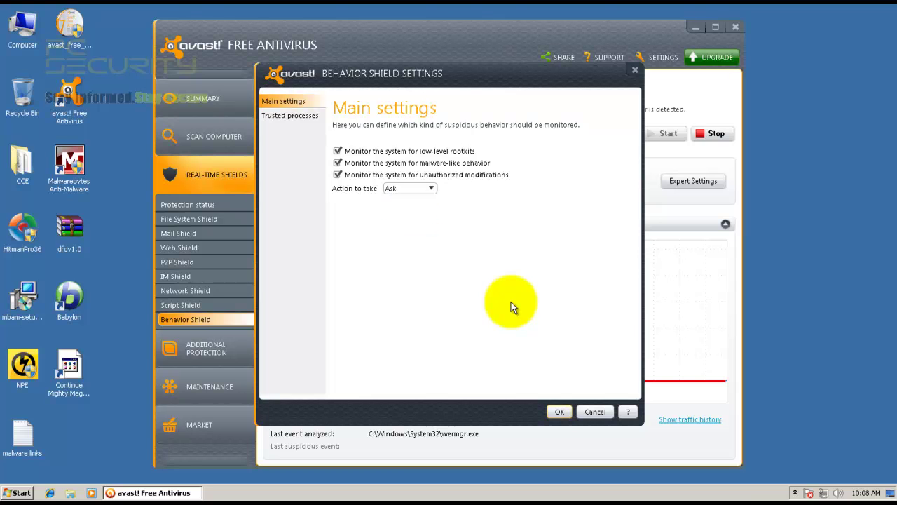
key(alt+Down)
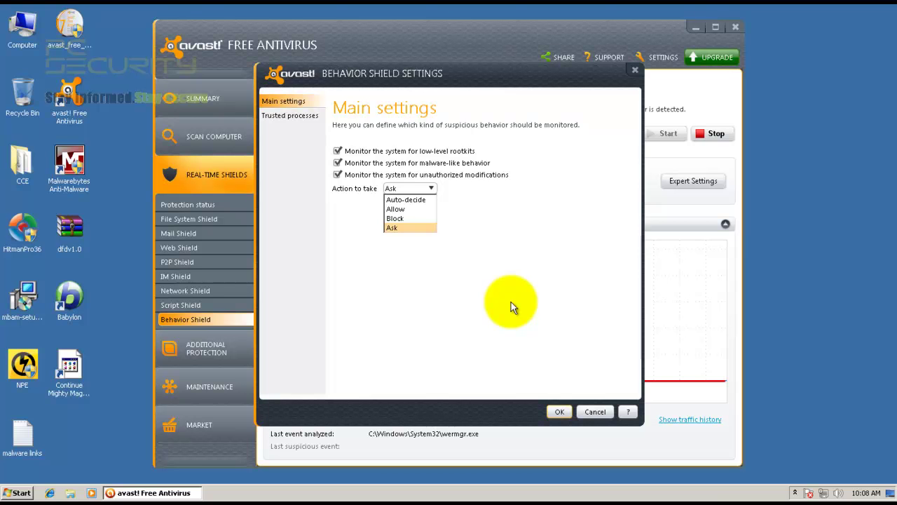
key(Home)
key(Return)
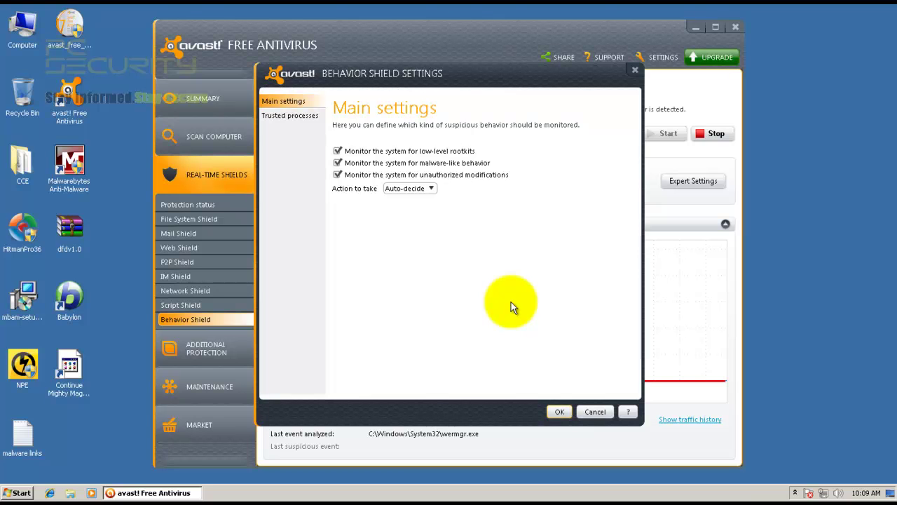
- Leave the action at Auto-decide, confirm the SECURED status, and close avast
key(alt+Down)
key(Escape)
key(Escape)
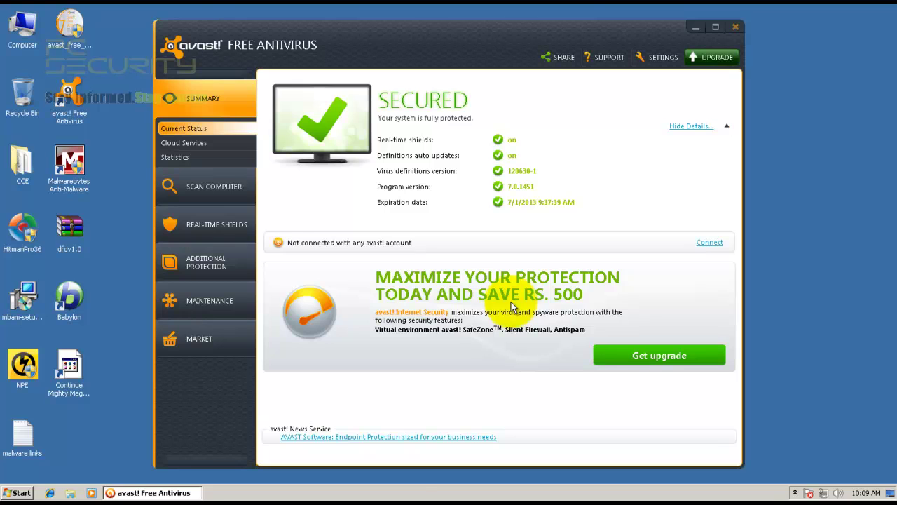
key(alt+F4)
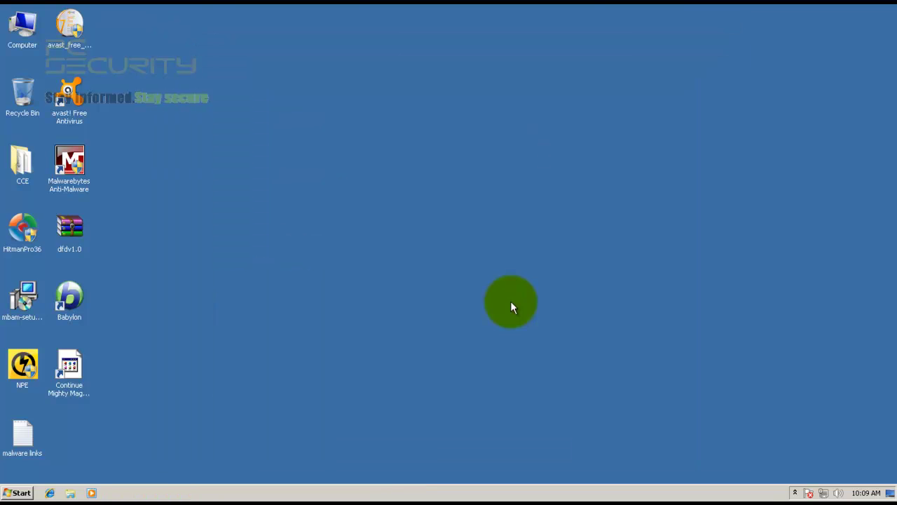